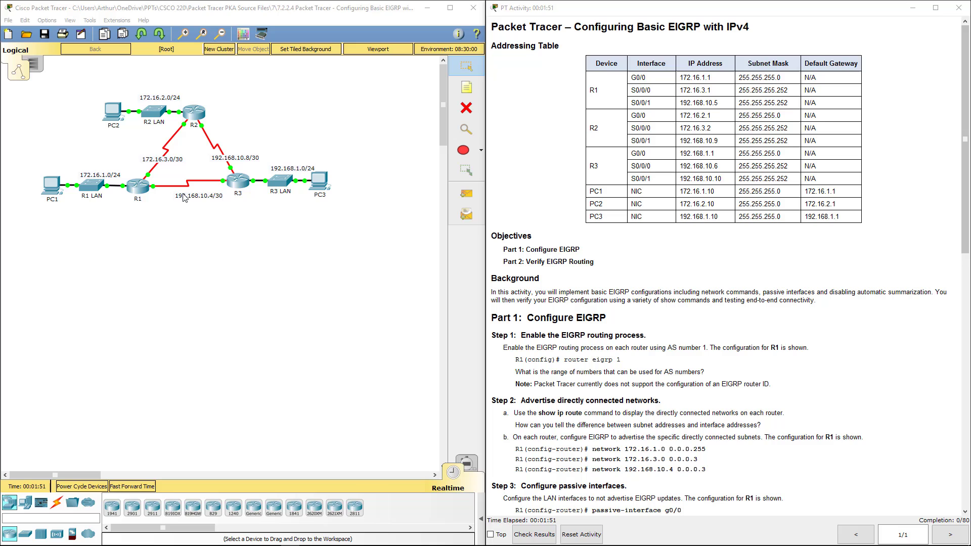
Step: Scroll the activity instructions down to Part 1, then return focus to the Logical workspace
click(240, 276)
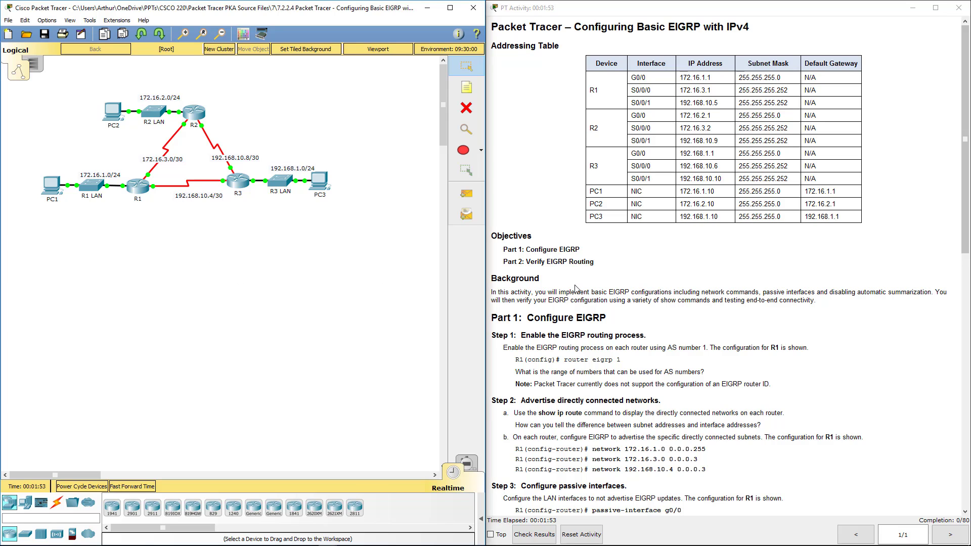
click(595, 289)
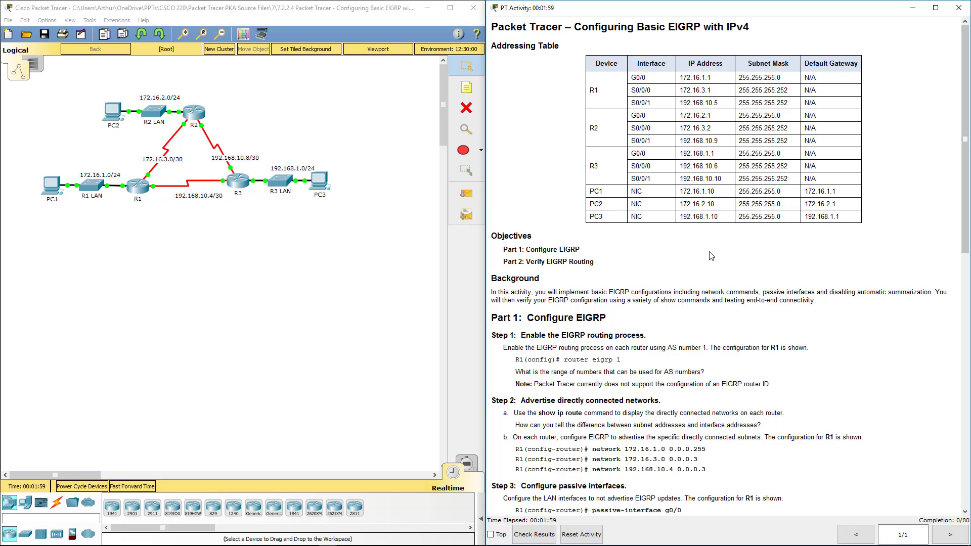
scroll(711, 256, down, 7)
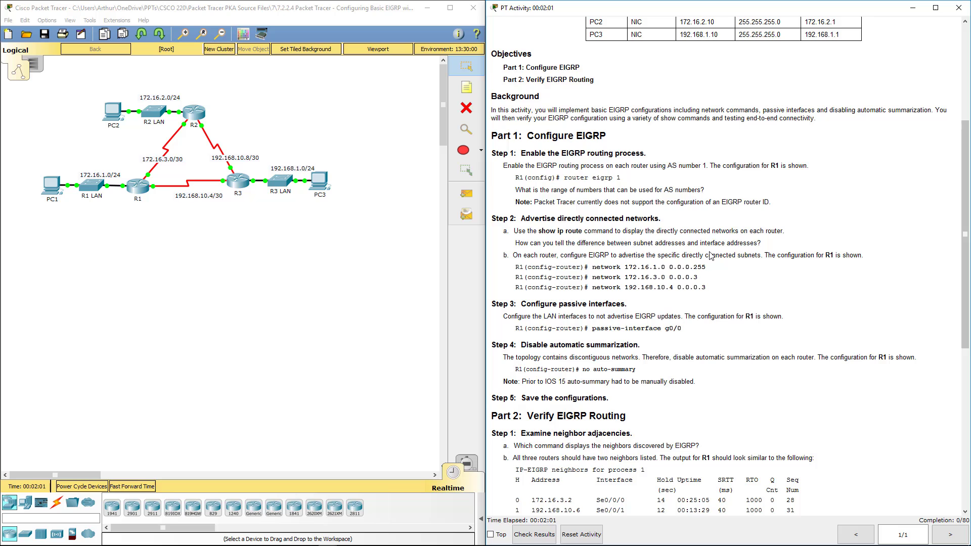
scroll(711, 255, down, 1)
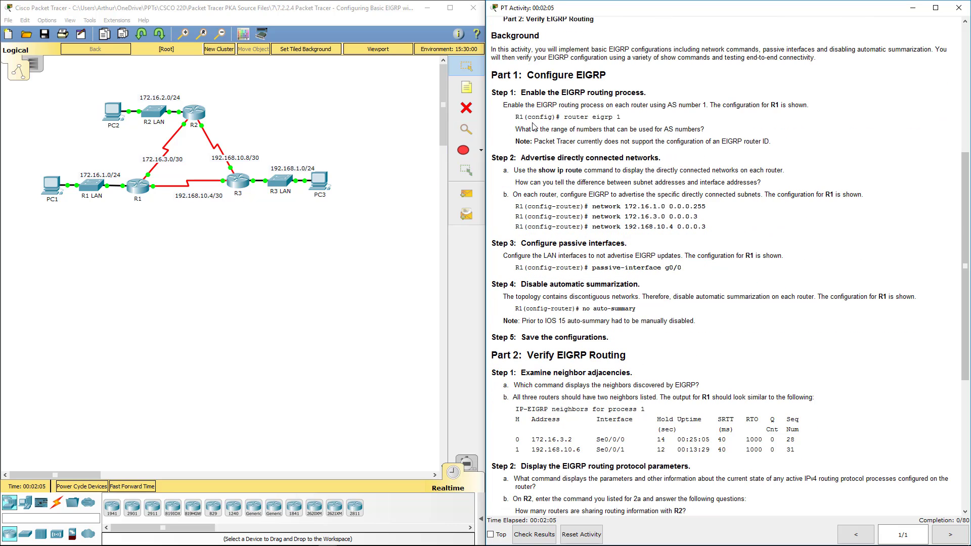
click(380, 249)
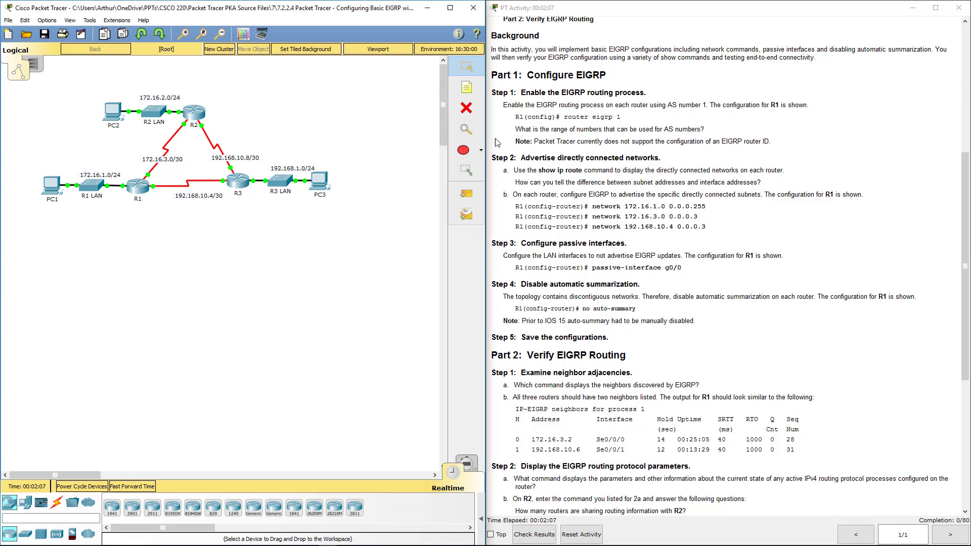
Step: Open router R1's command-line console and wake it to a prompt
click(138, 188)
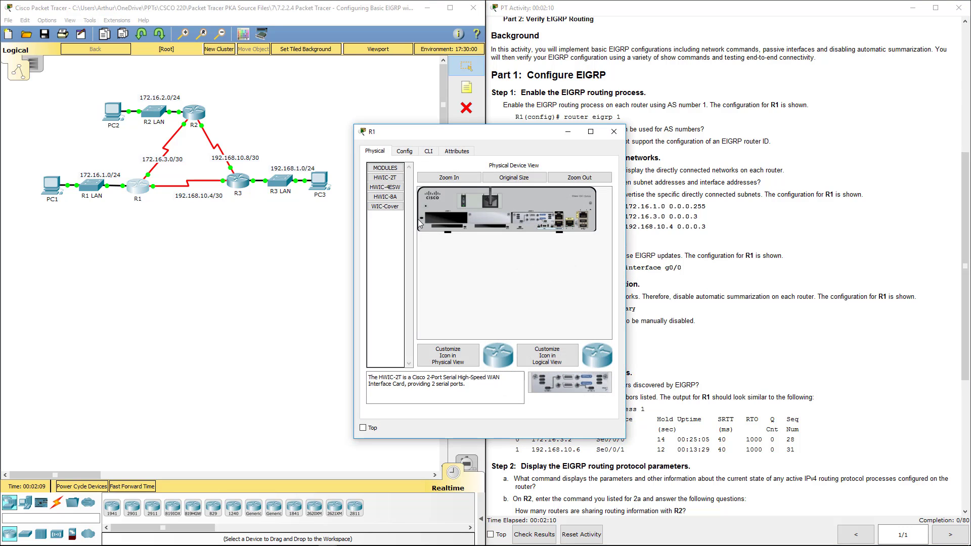
click(433, 152)
drag(484, 135, 372, 91)
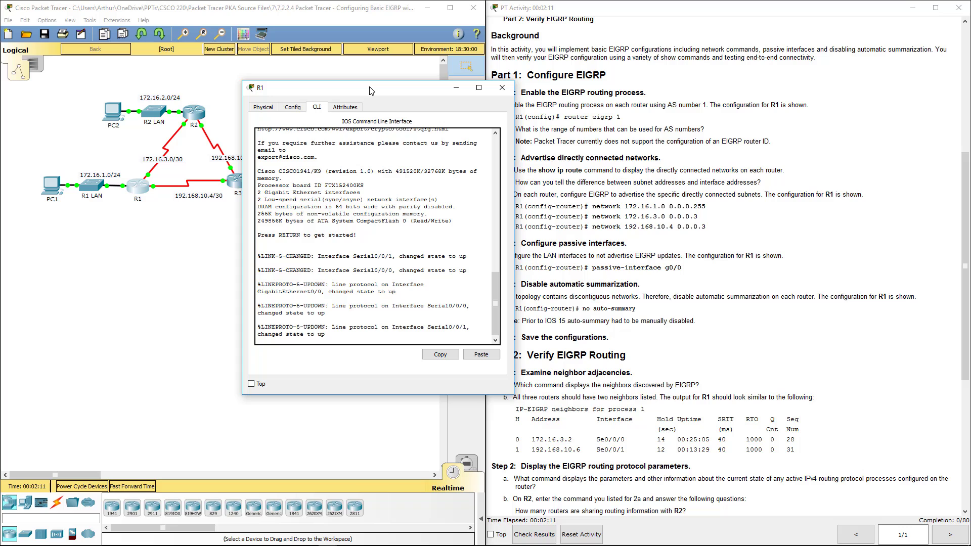
key(Return)
key(Return)
key(Return)
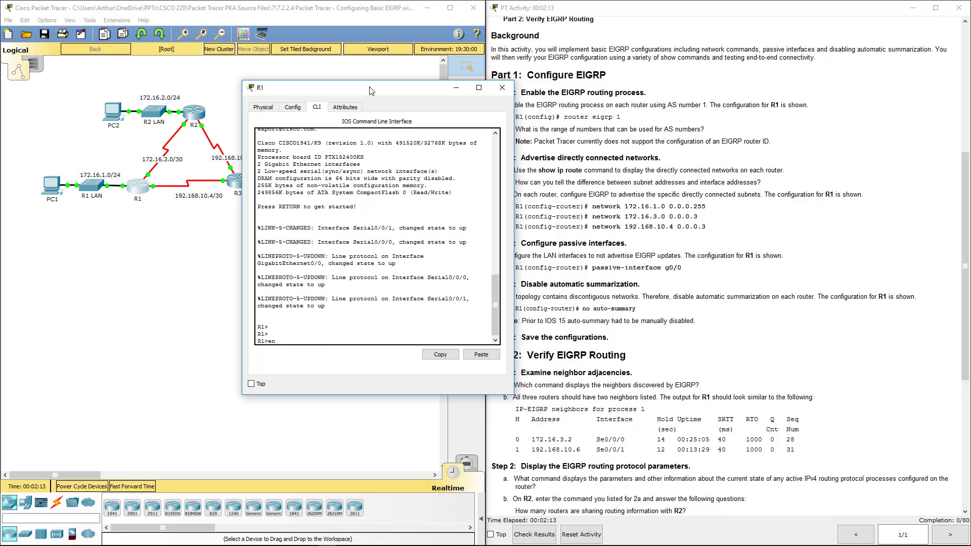
Step: On R1, enter privileged mode with en, enter config t, then exit back to R1#
text(en)
key(Return)
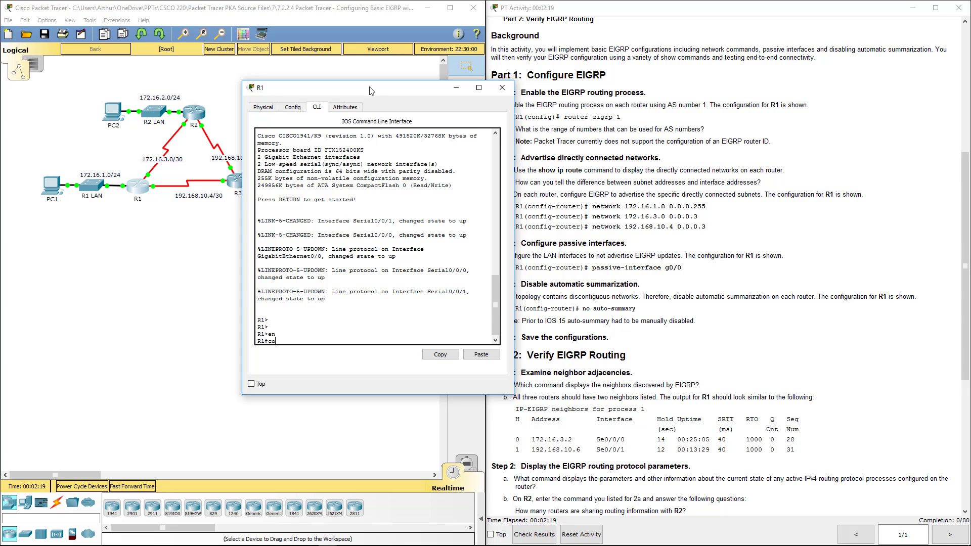
text(config t)
key(Return)
key(Return)
key(Return)
key(Return)
key(Return)
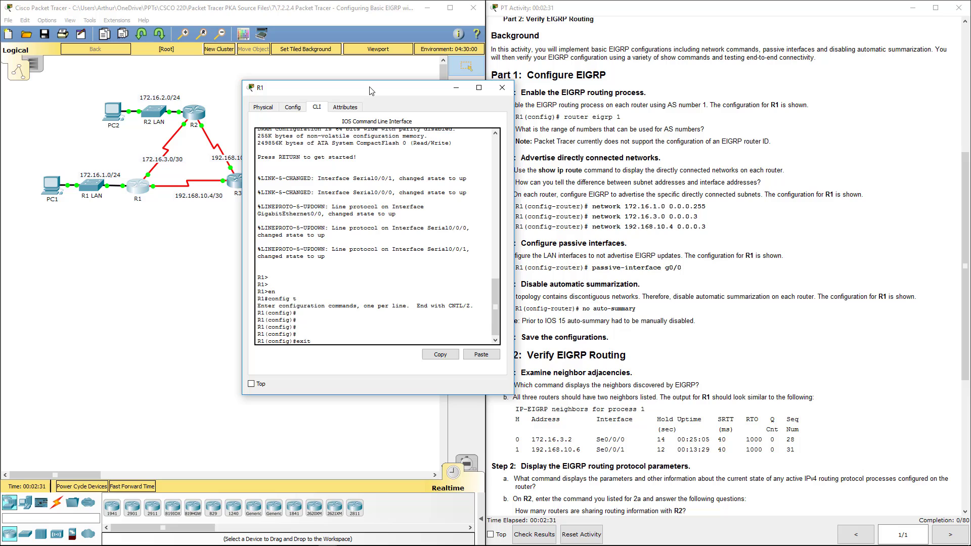
key(Return)
key(Return)
key(Return)
key(Return)
key(Return)
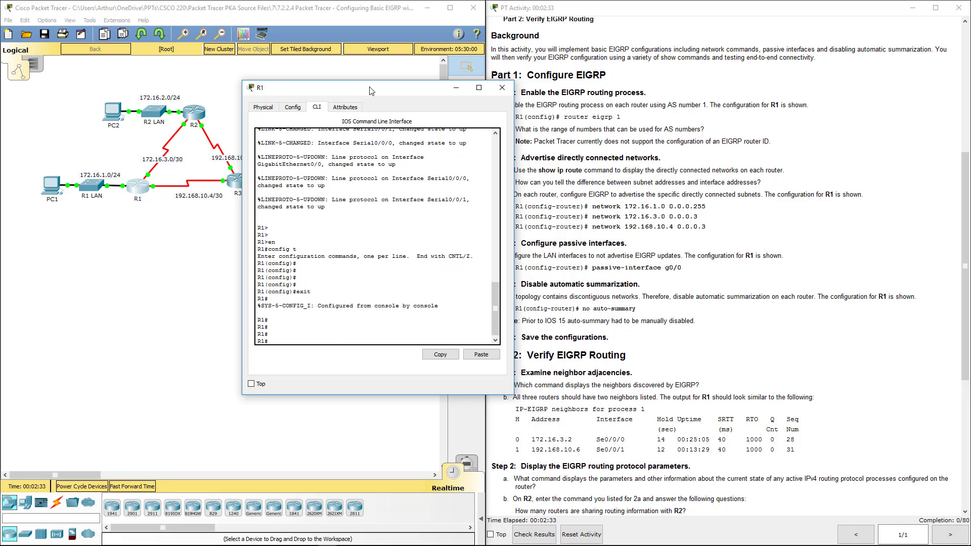
Step: Run show run on R1, page through it, and highlight the router ospf 1 line
text(show run)
key(Return)
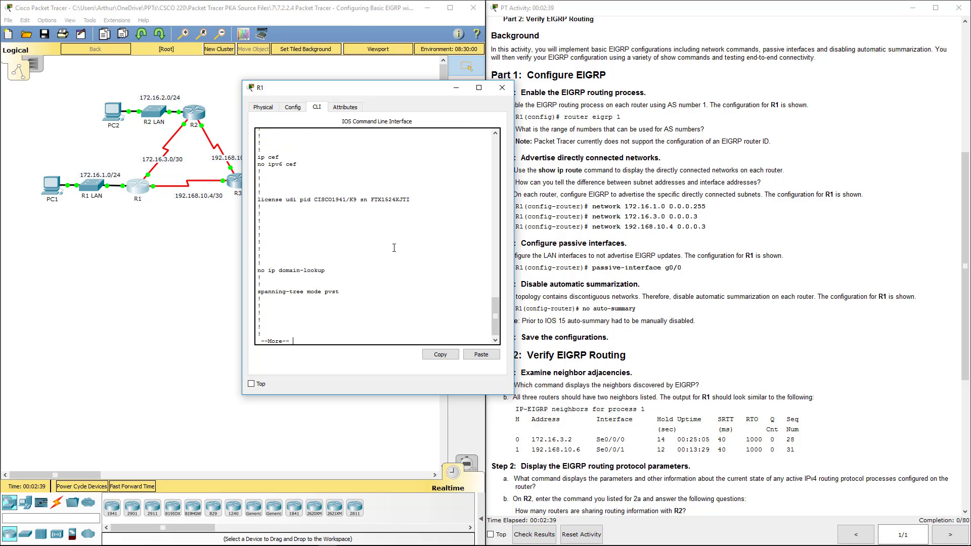
key(space)
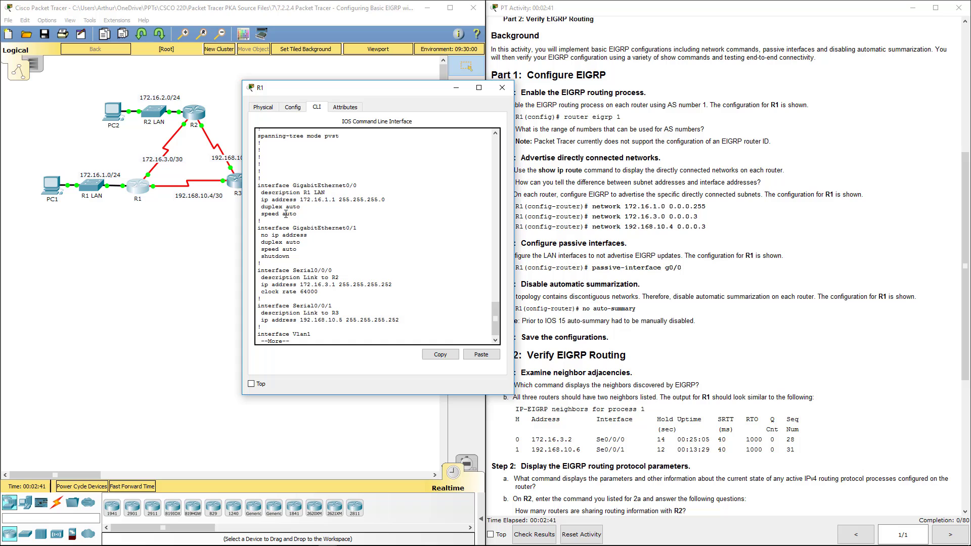
key(space)
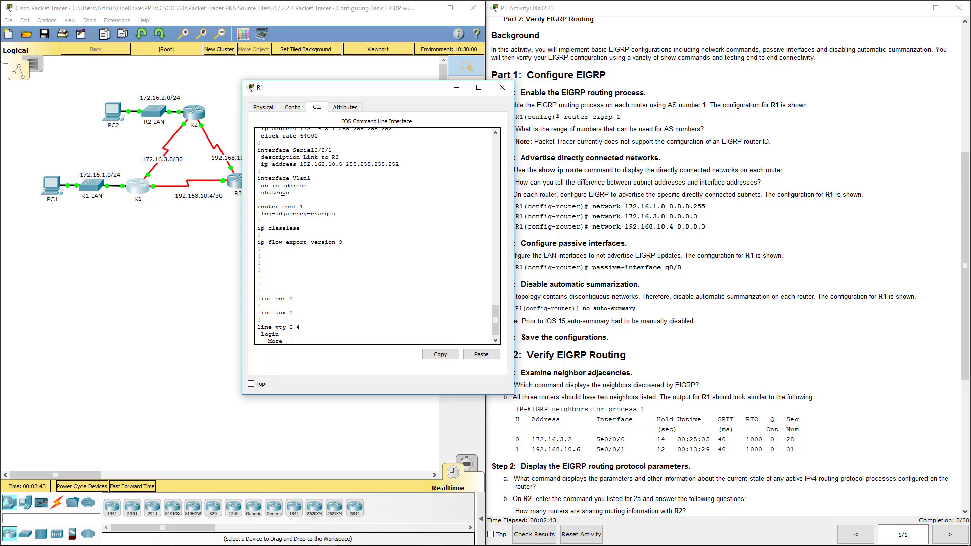
drag(258, 207, 313, 207)
key(space)
scroll(335, 259, up, 6)
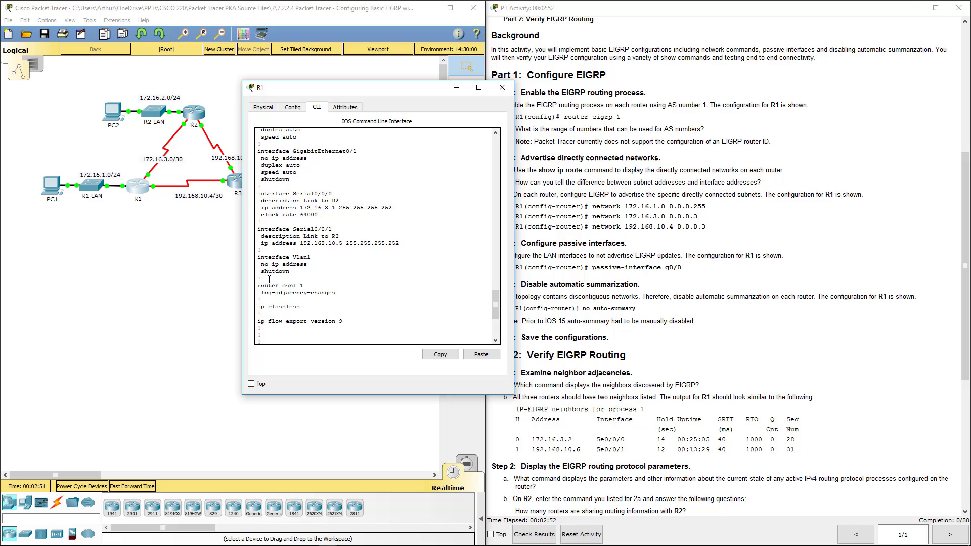
drag(258, 286, 310, 284)
Step: Scroll back through the output and shift R1's window to read more of the instructions
scroll(291, 270, up, 10)
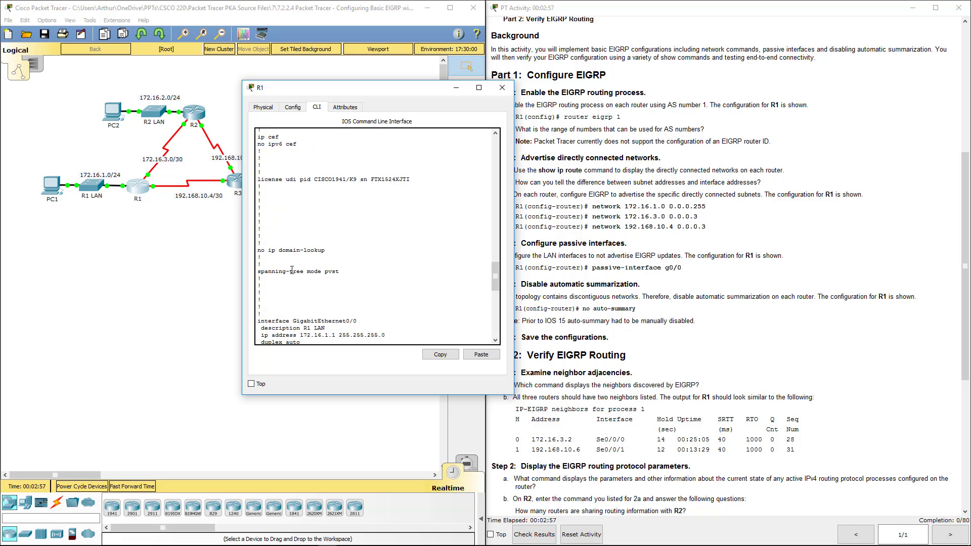
scroll(291, 270, up, 6)
scroll(291, 270, up, 4)
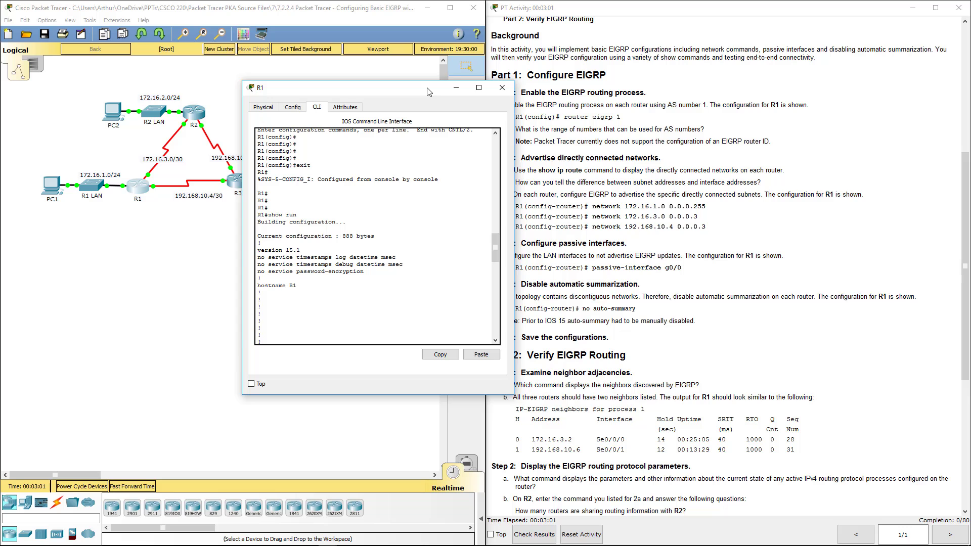
drag(427, 89, 377, 78)
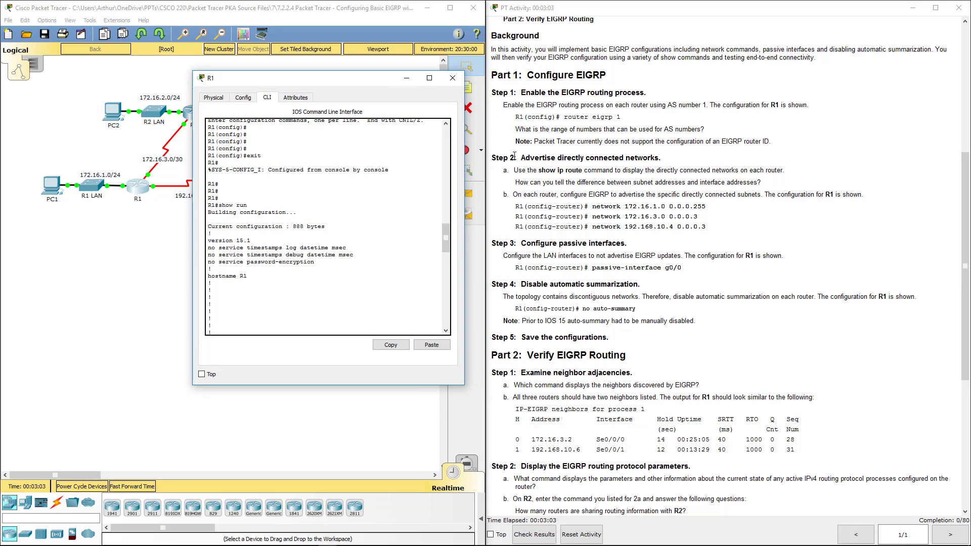
scroll(354, 178, down, 5)
drag(207, 271, 253, 271)
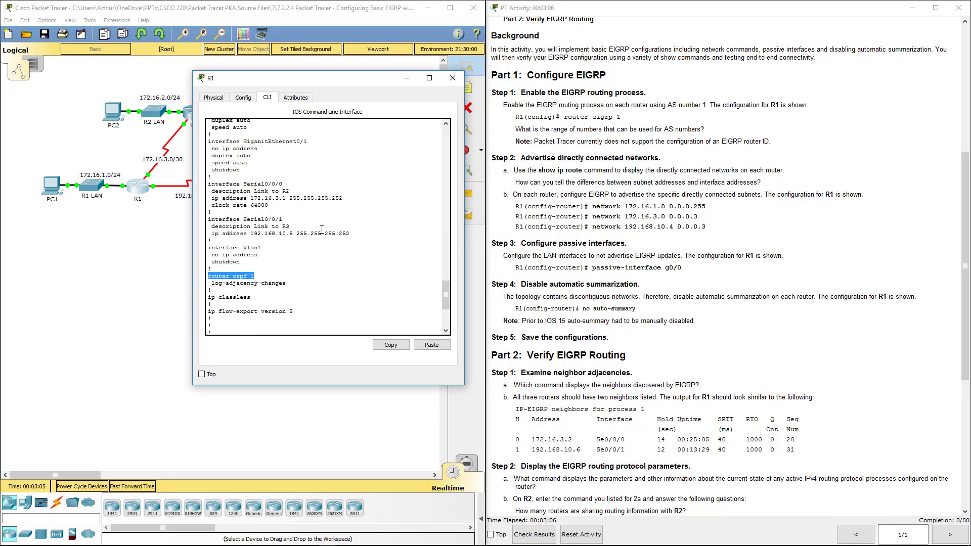
scroll(254, 271, down, 5)
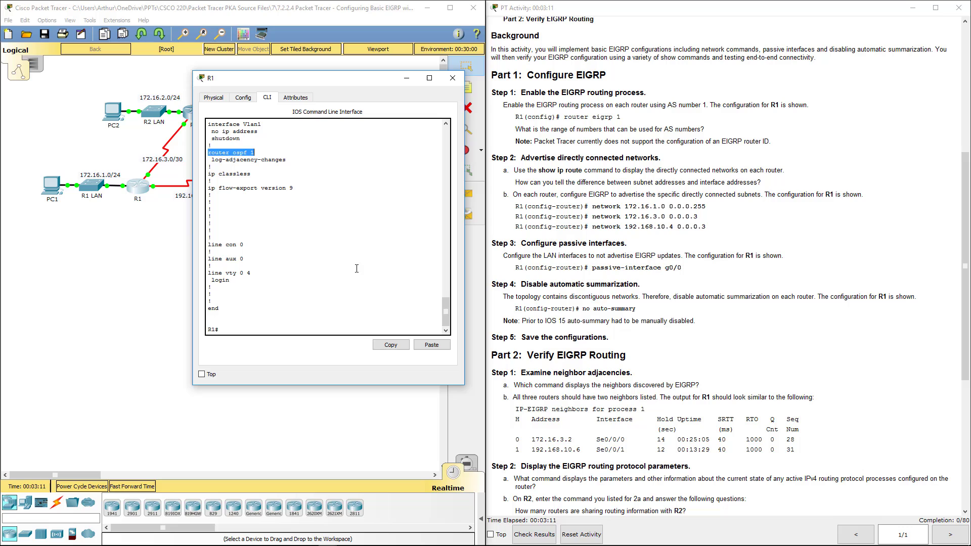
Step: On R1, enter global configuration and start EIGRP with router eigrp 1
click(335, 282)
text(config t)
key(Return)
key(Return)
key(Return)
key(Return)
key(Return)
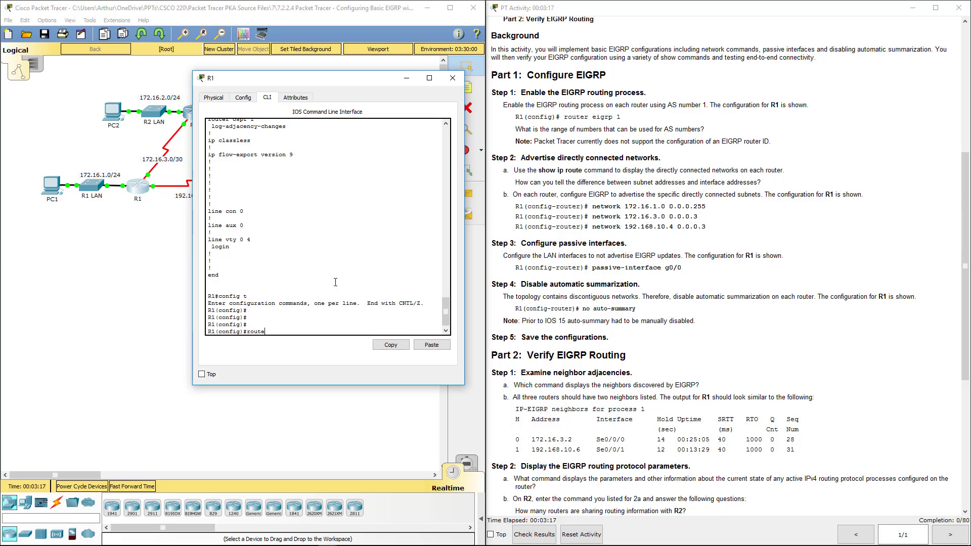
text(router e)
key(Tab)
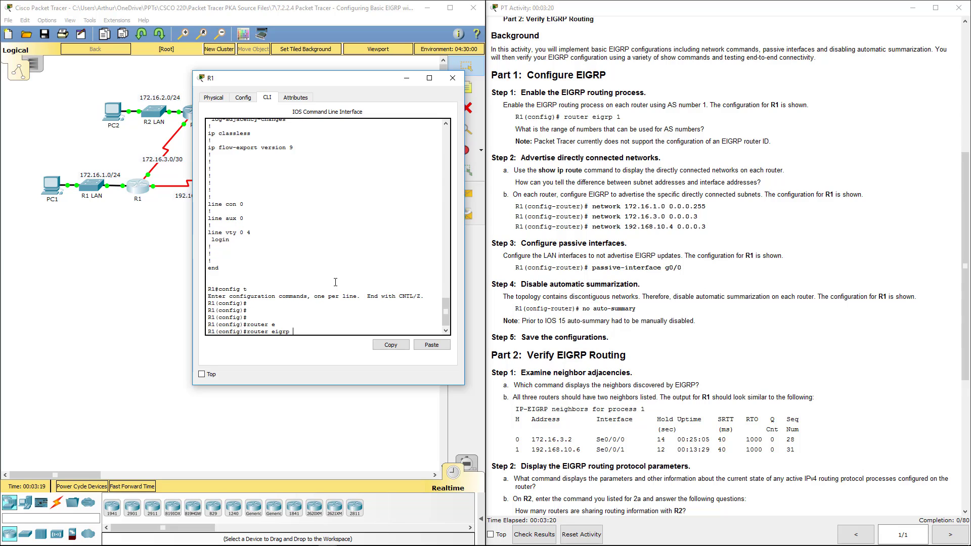
text(?)
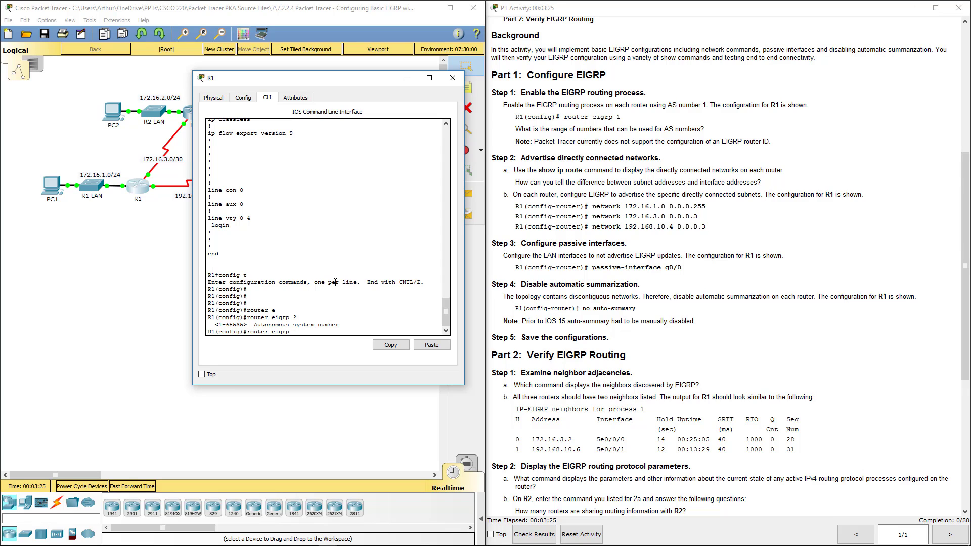
text(1)
key(Return)
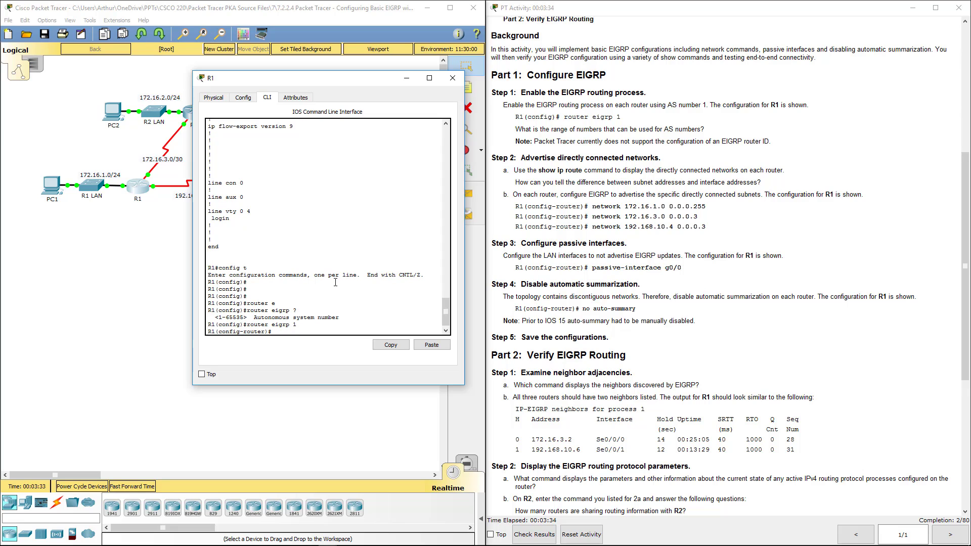
drag(215, 331, 273, 332)
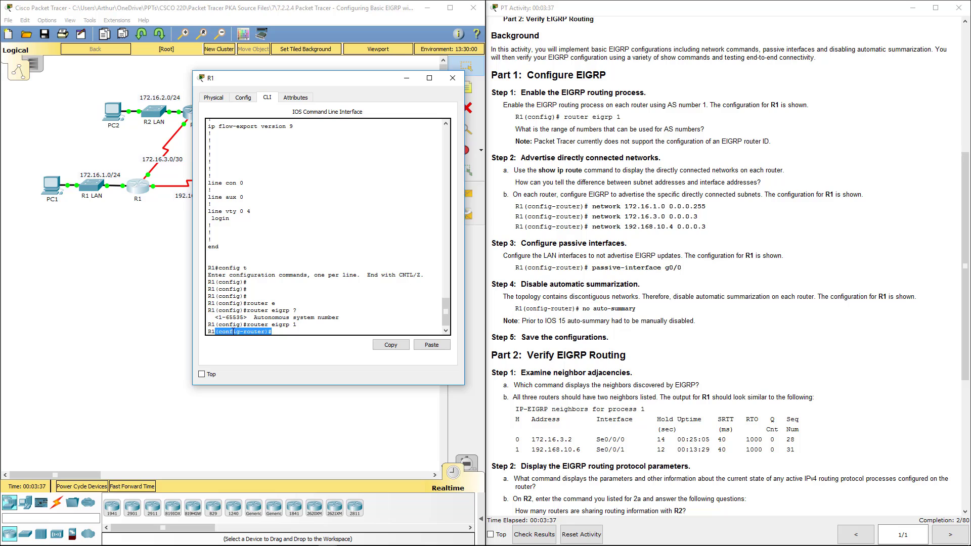
double_click(237, 332)
Step: Close R1's window and open R2's command-line console
click(454, 80)
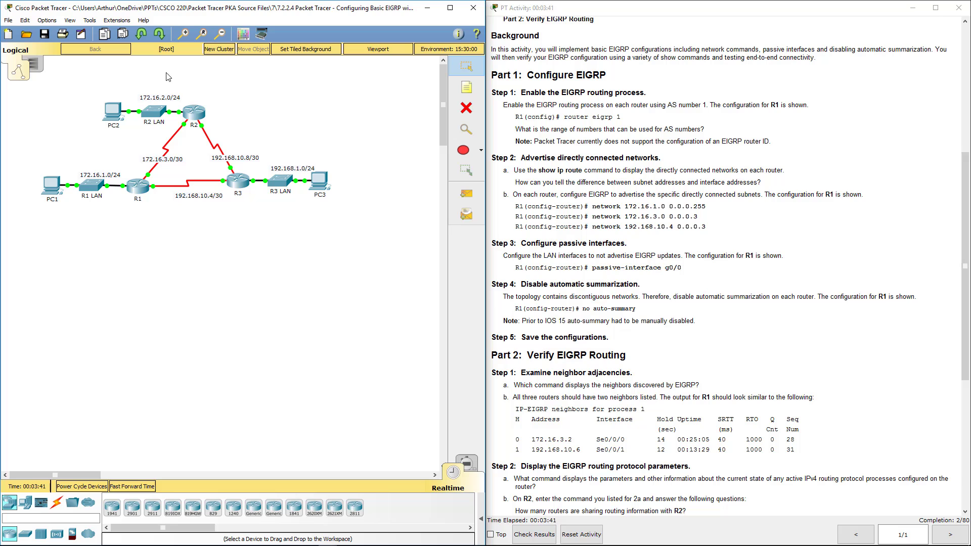
click(194, 114)
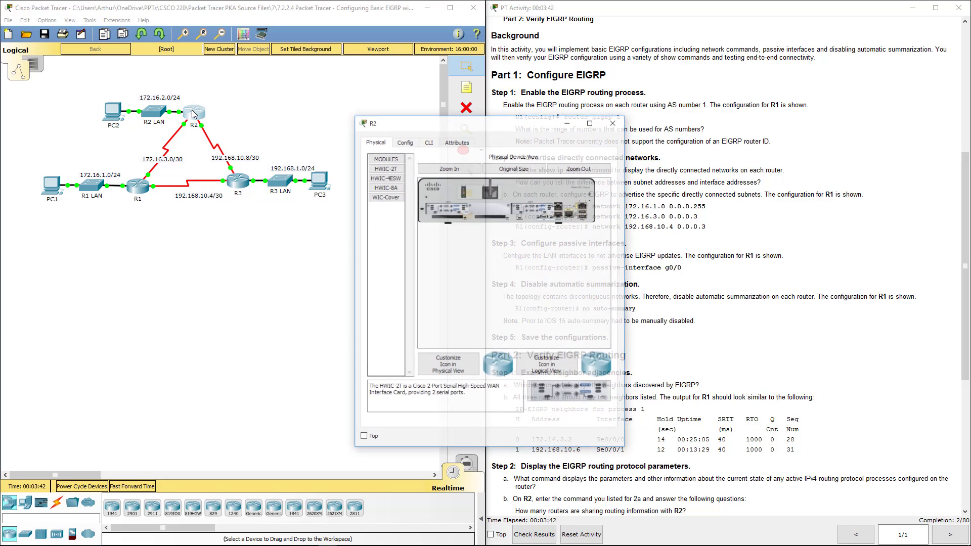
click(429, 142)
drag(467, 129, 298, 110)
key(Return)
key(Return)
key(Return)
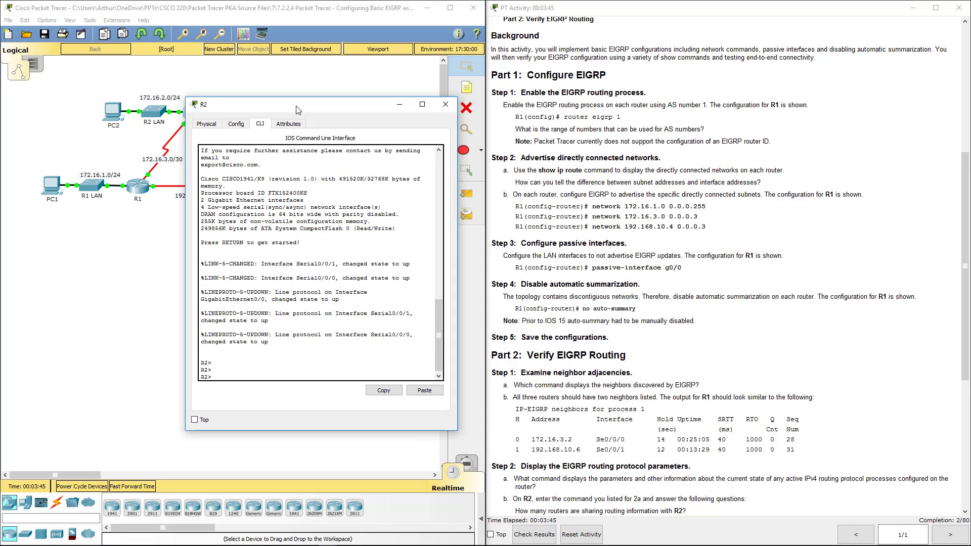
Step: On R2, run en, config t, and router eigrp 1
text(en)
key(Return)
text(conf)
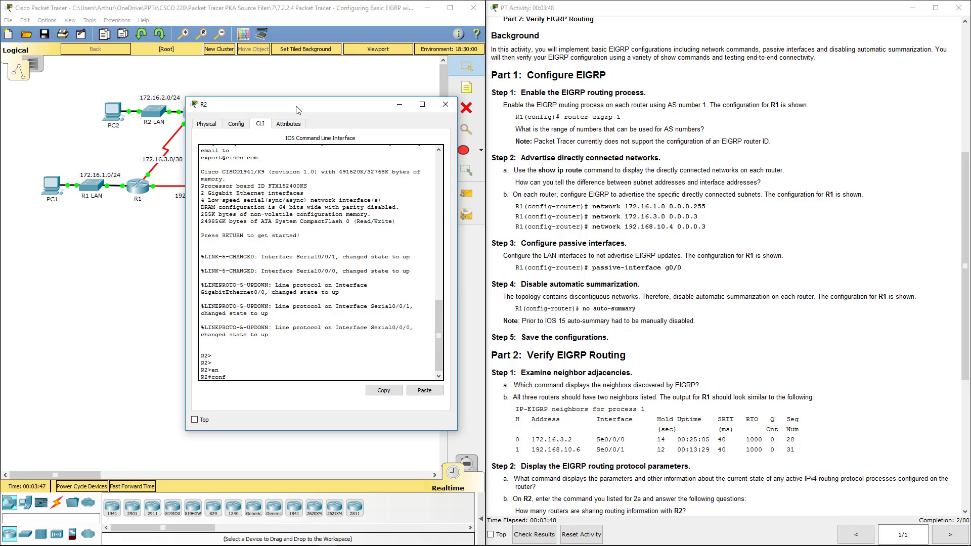
text(ig t)
key(Return)
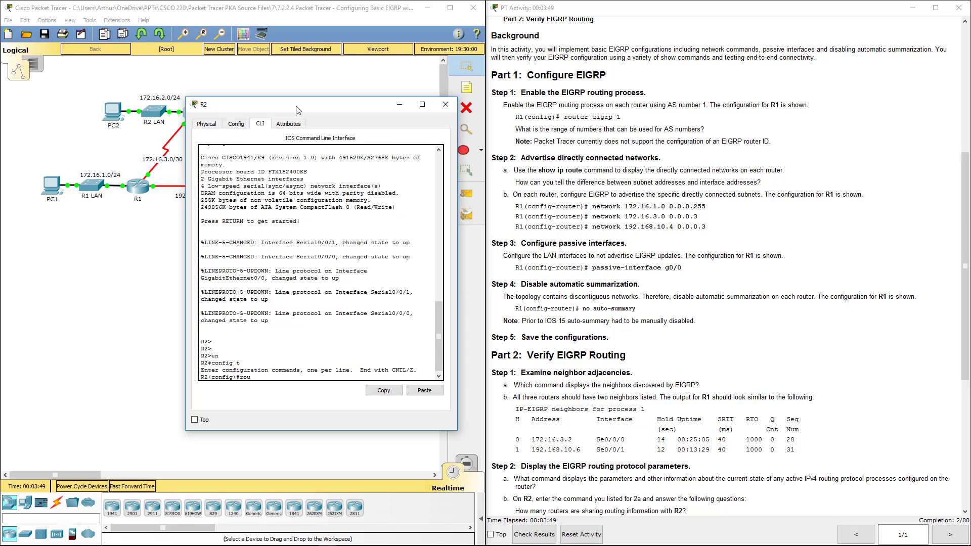
text(router e)
key(Tab)
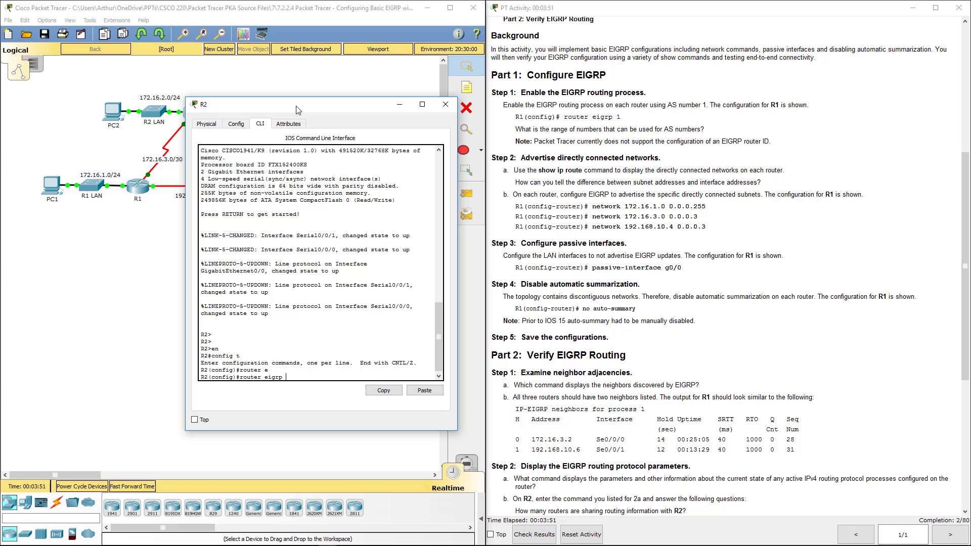
text(1)
key(Return)
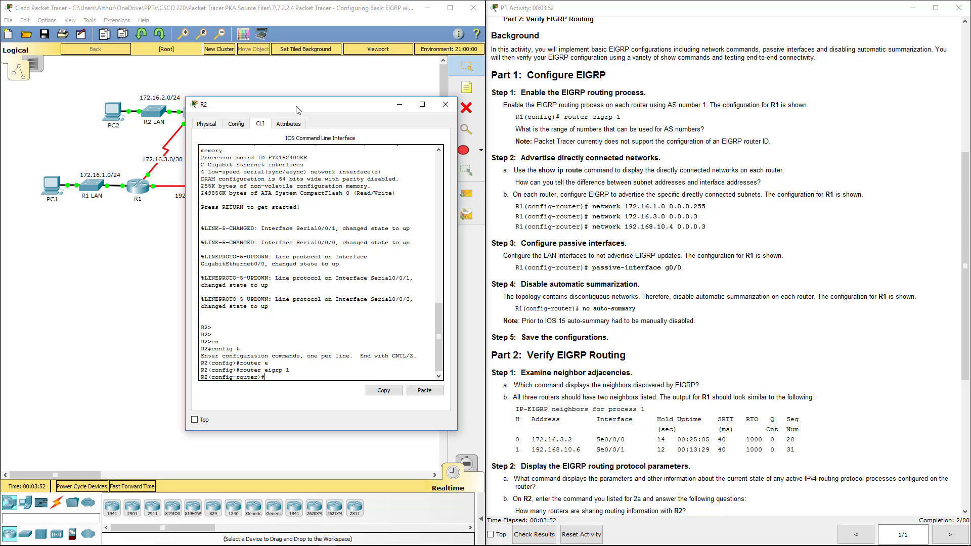
Step: Close R2's window and open R3's command-line console
click(445, 104)
click(245, 181)
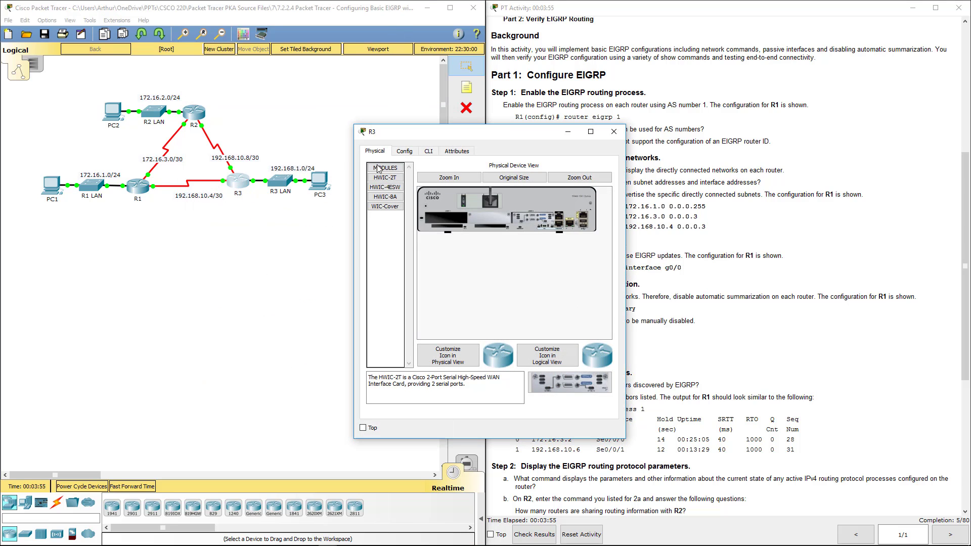
click(428, 151)
key(Return)
Step: On R3, run en, config t, and router eigrp 1
text(en)
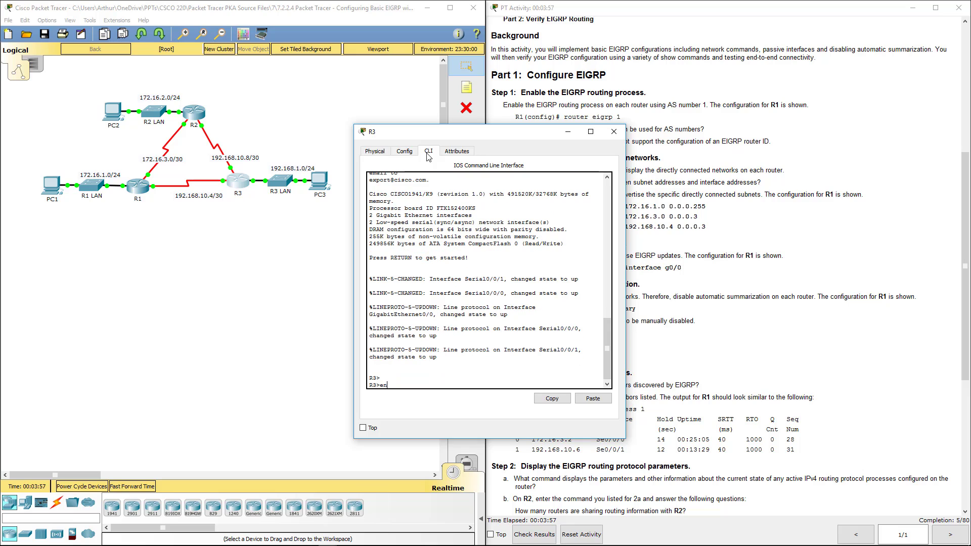
key(Return)
text(config)
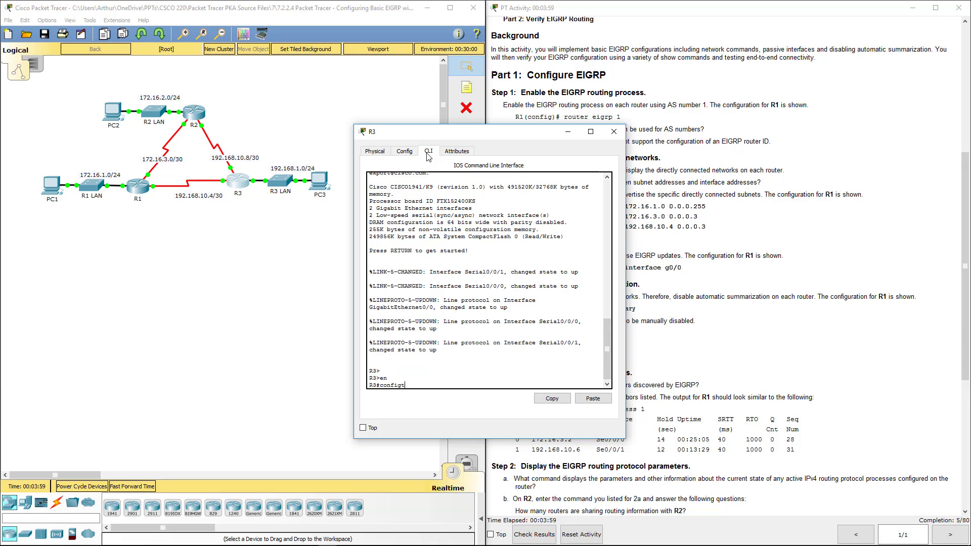
text( t)
key(Return)
key(Return)
key(Return)
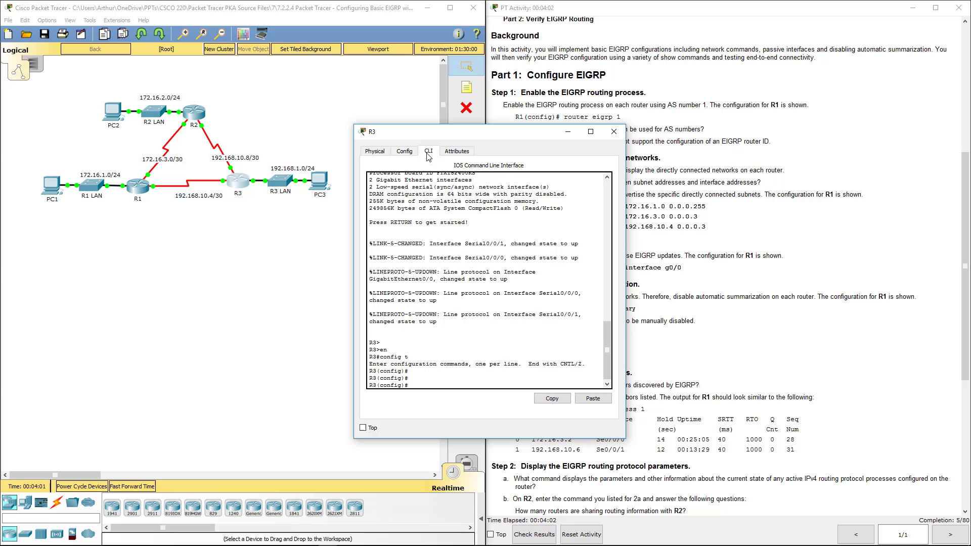
text(rou)
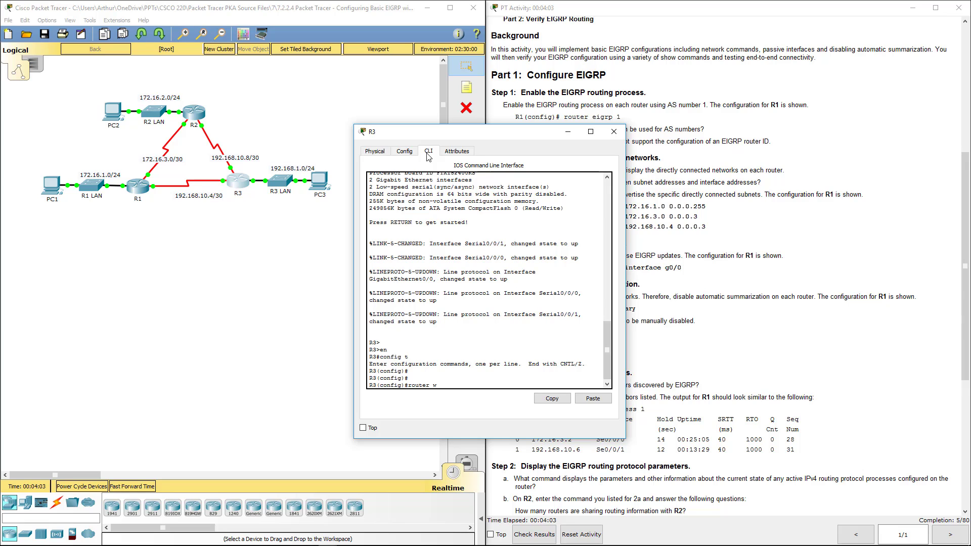
text(ter e)
key(Tab)
text(1)
key(Return)
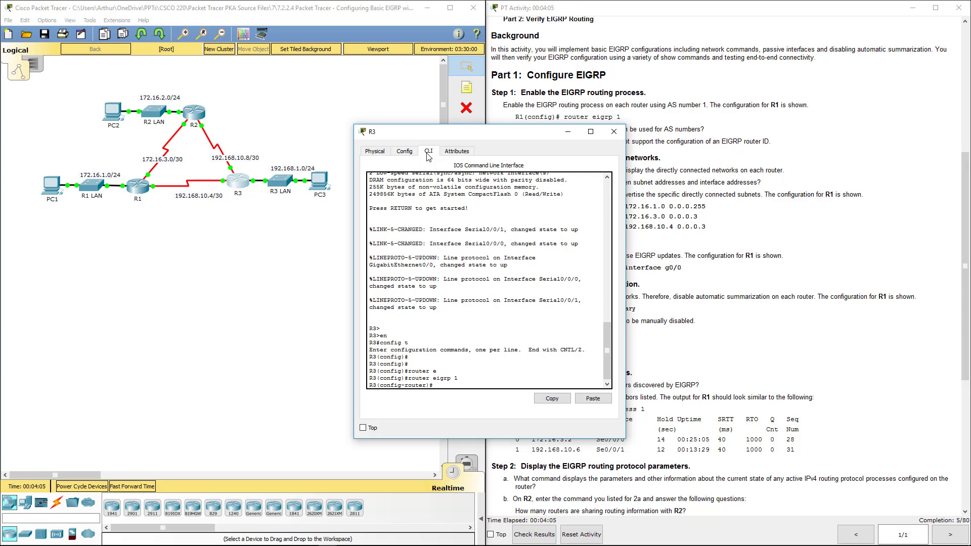
Step: Close R3's window and review the Step 2 'Advertise directly connected networks' instructions
click(613, 132)
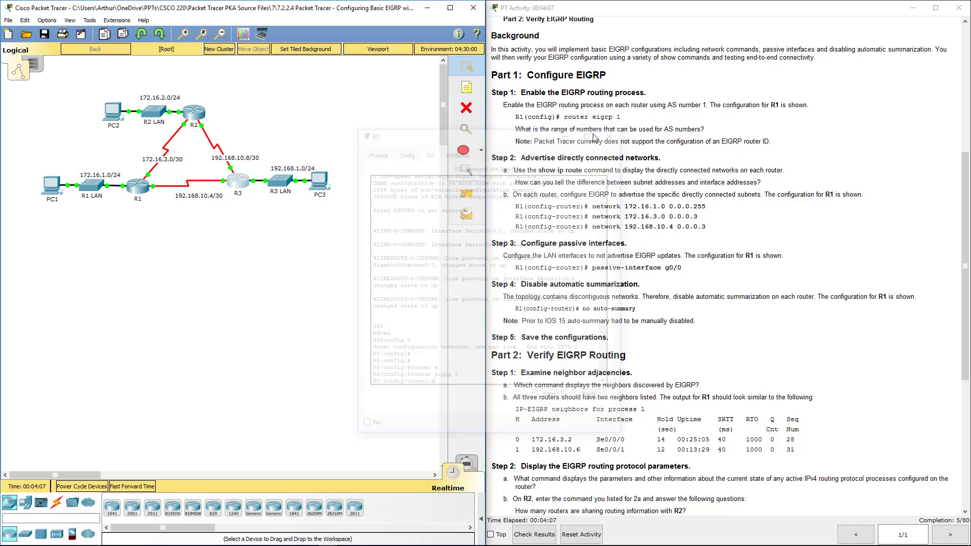
drag(517, 117, 621, 118)
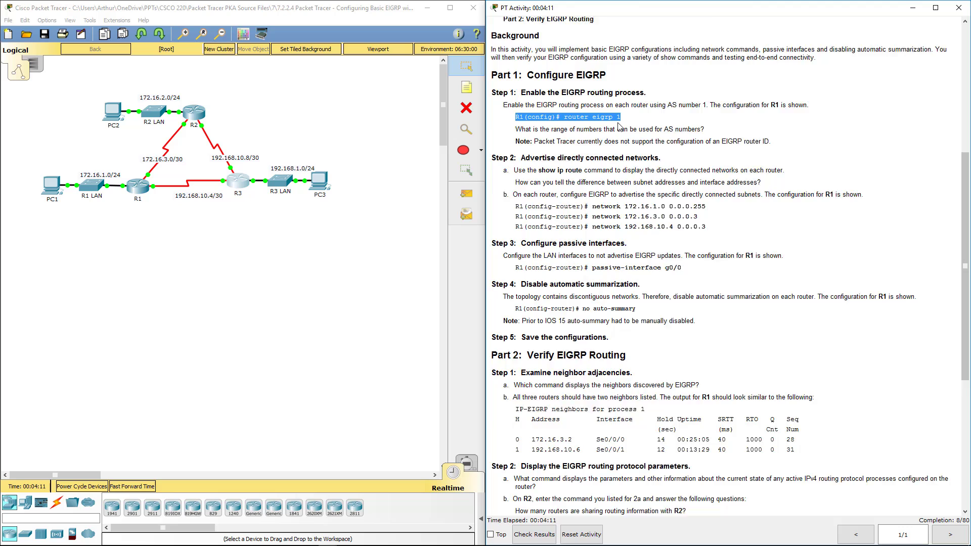
scroll(619, 127, down, 1)
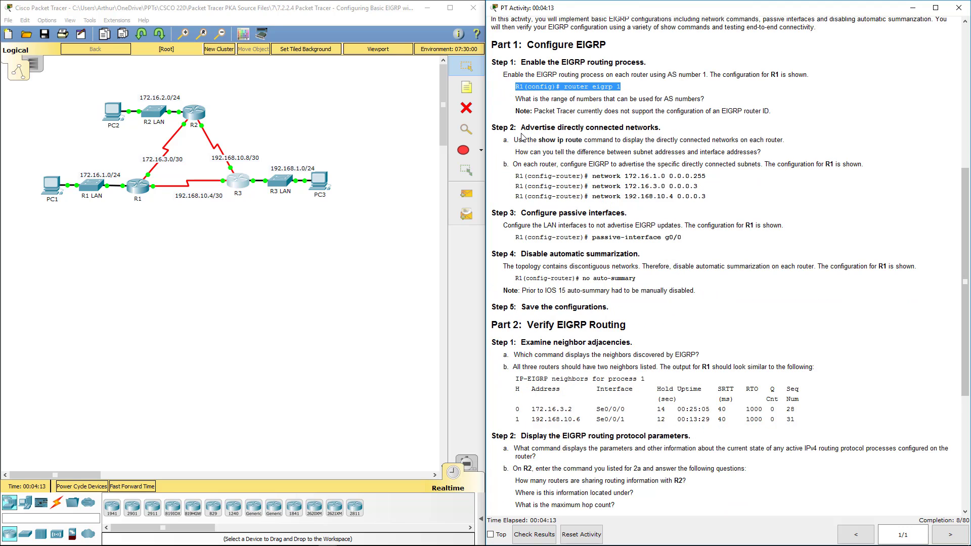
drag(521, 127, 661, 128)
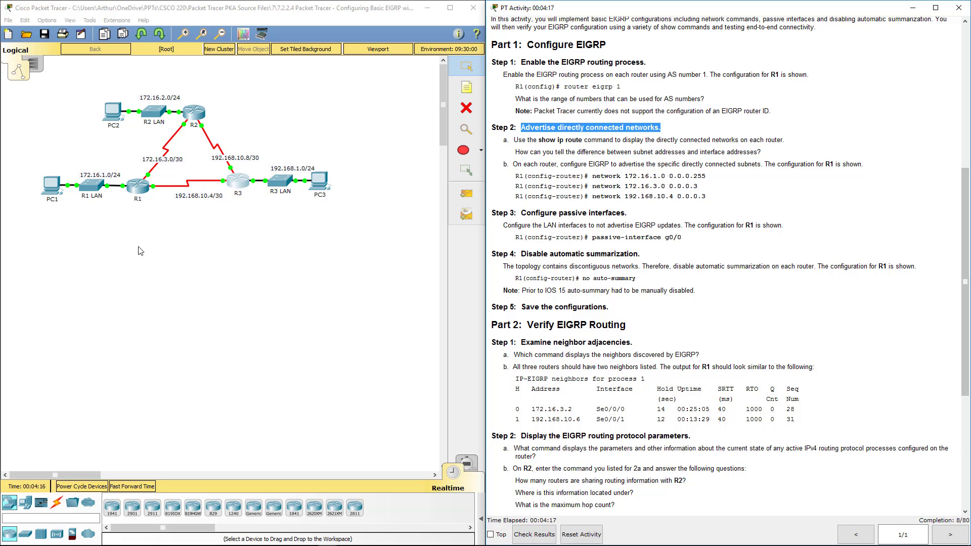
Step: Open R1's CLI and paste in network 172.16.1.0 0.0.0.255 from the instructions
click(135, 193)
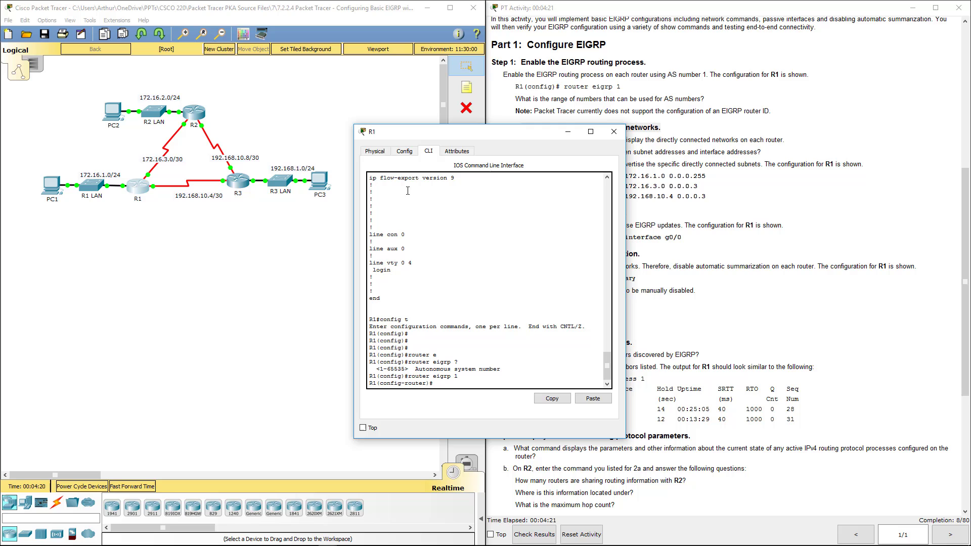
drag(491, 132, 232, 146)
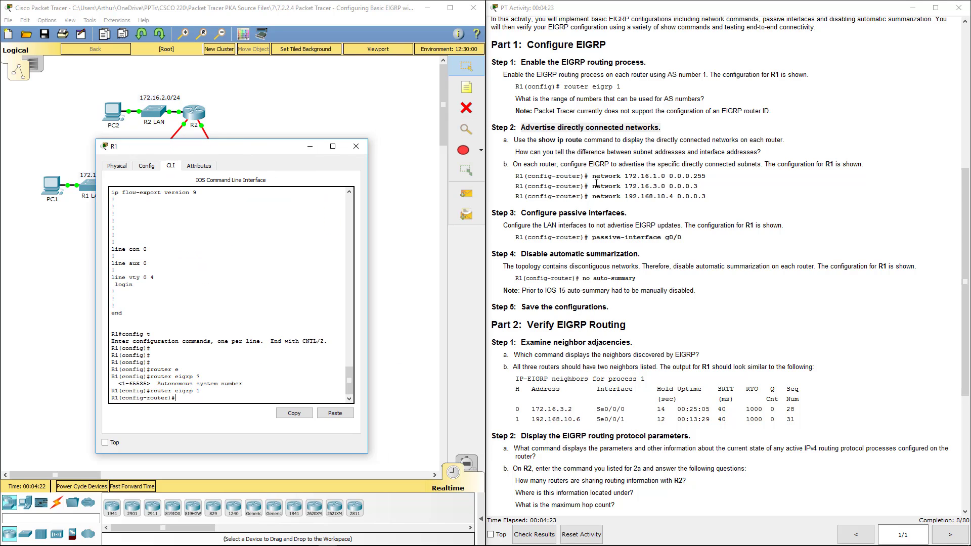
drag(592, 176, 716, 174)
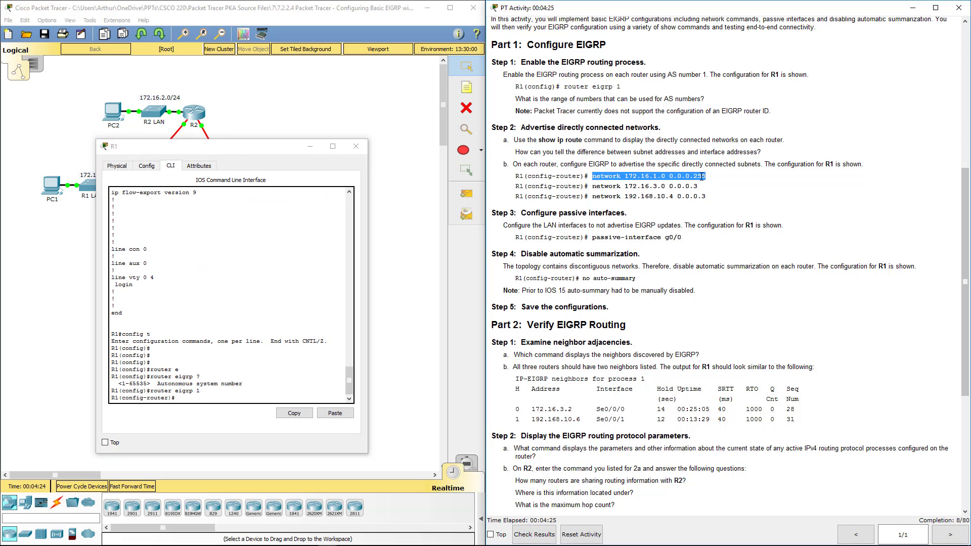
click(186, 390)
click(342, 416)
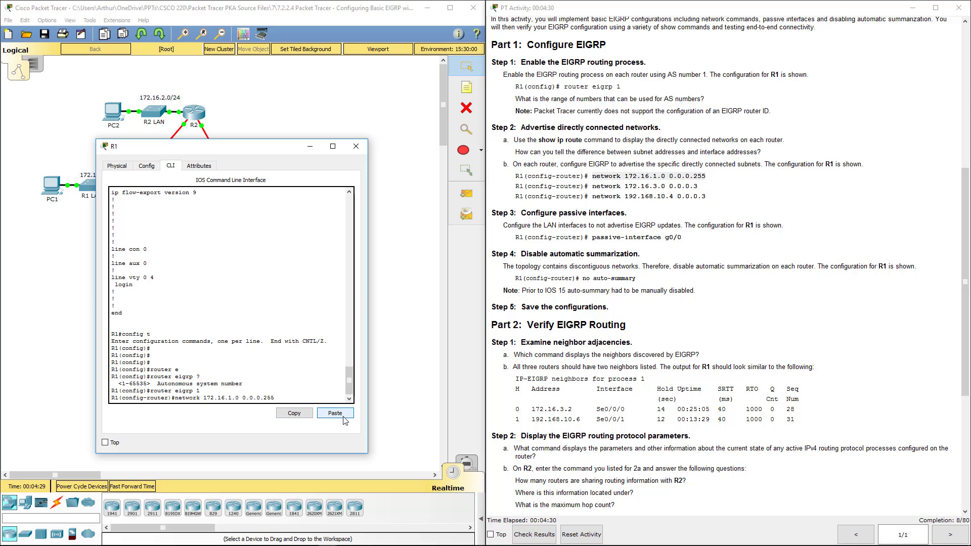
key(Return)
Step: Paste network 172.16.3.0 0.0.0.3 and 192.168.10.4 0.0.0.3 into R1, then close its window
drag(591, 189, 703, 192)
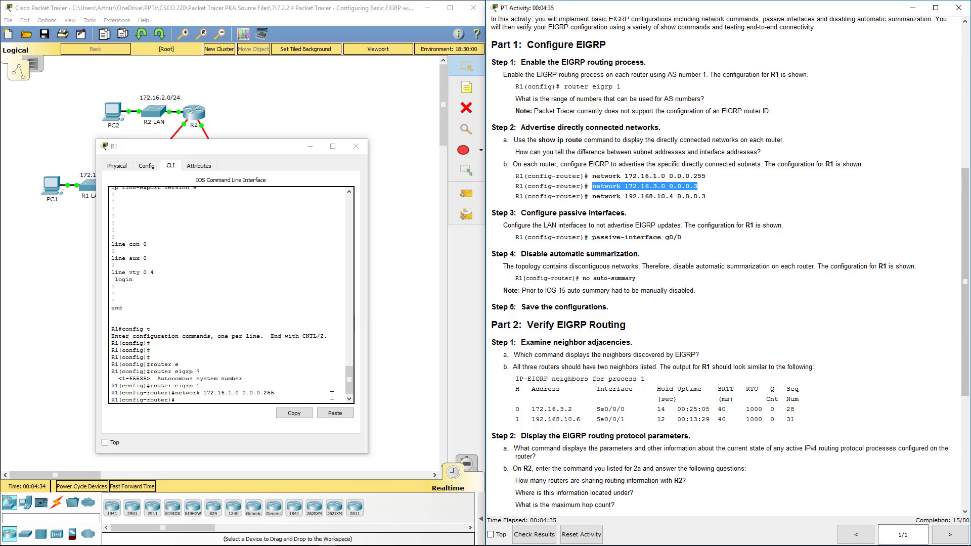
click(333, 413)
click(334, 413)
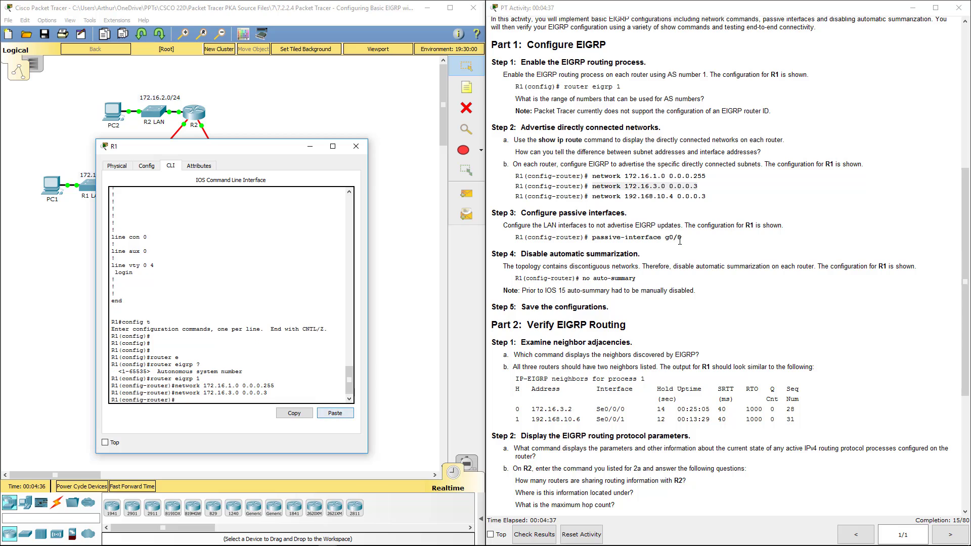
drag(639, 196, 706, 197)
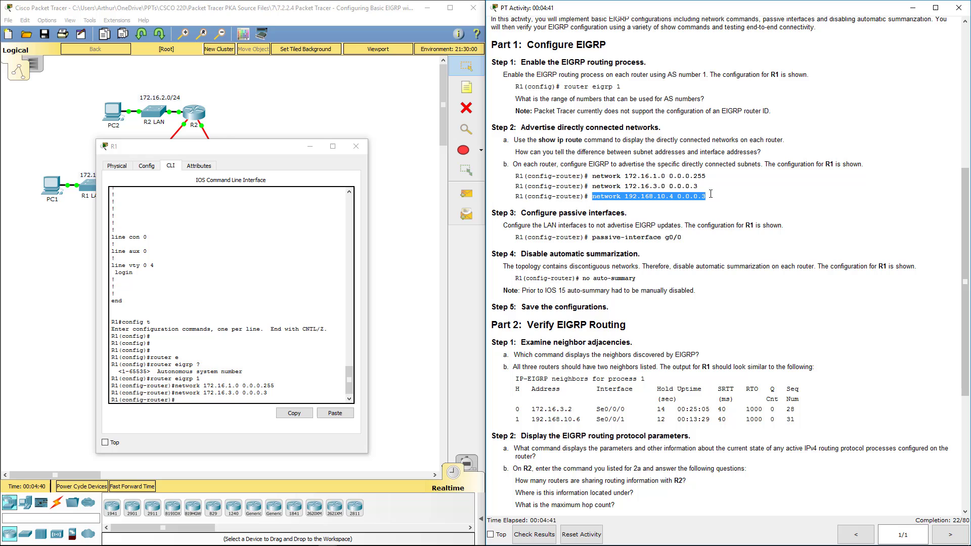
key(ctrl+c)
click(342, 329)
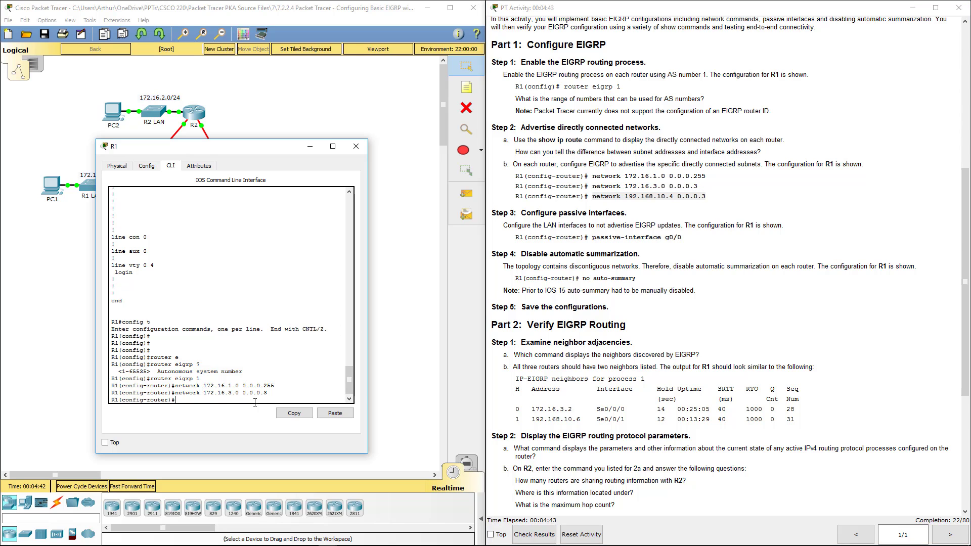
click(333, 413)
key(Return)
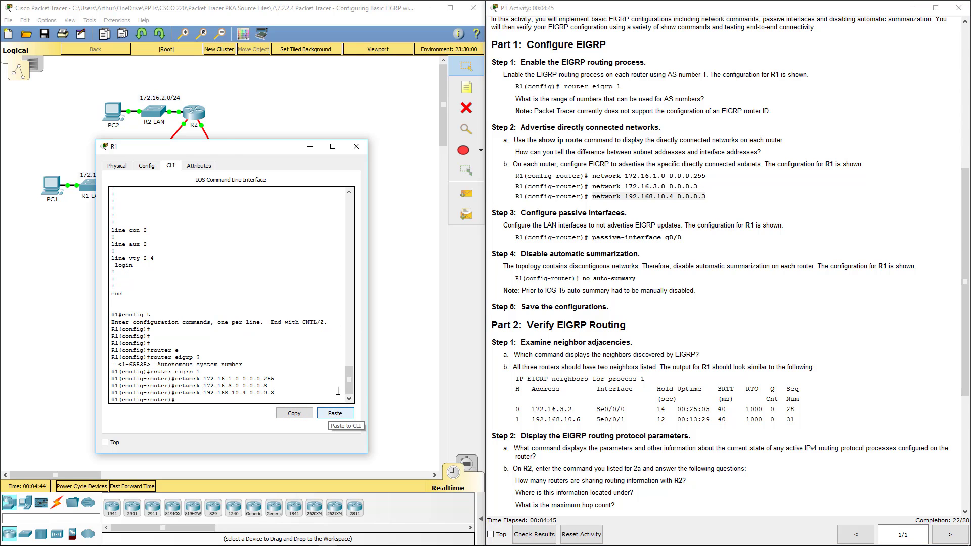
drag(247, 147, 288, 228)
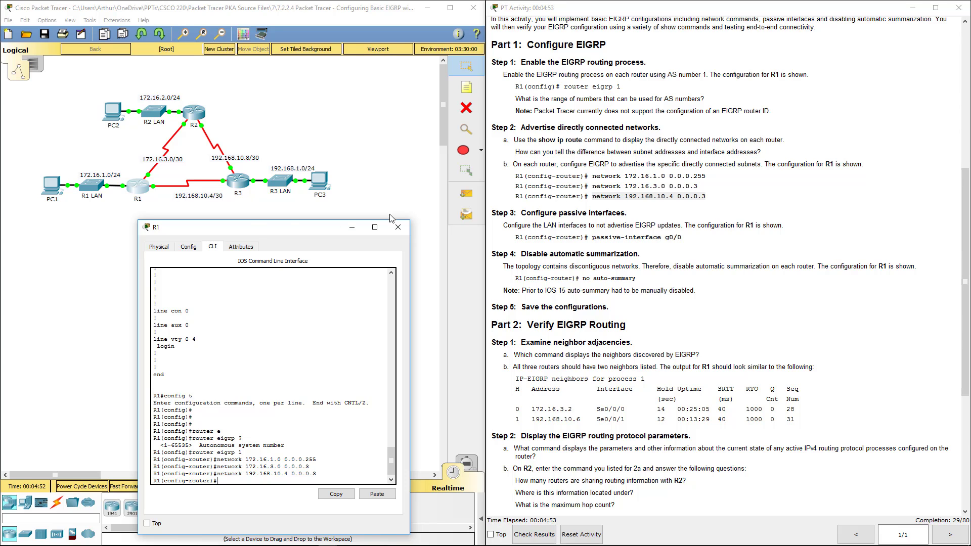
click(398, 227)
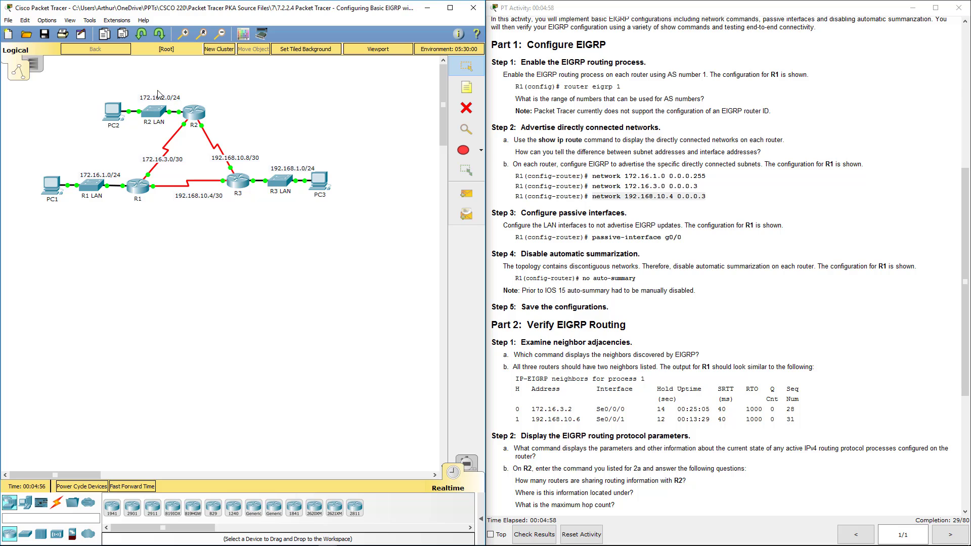
Step: Open R2's CLI and add network 172.16.2.0 0.0.0.255 under EIGRP
click(193, 112)
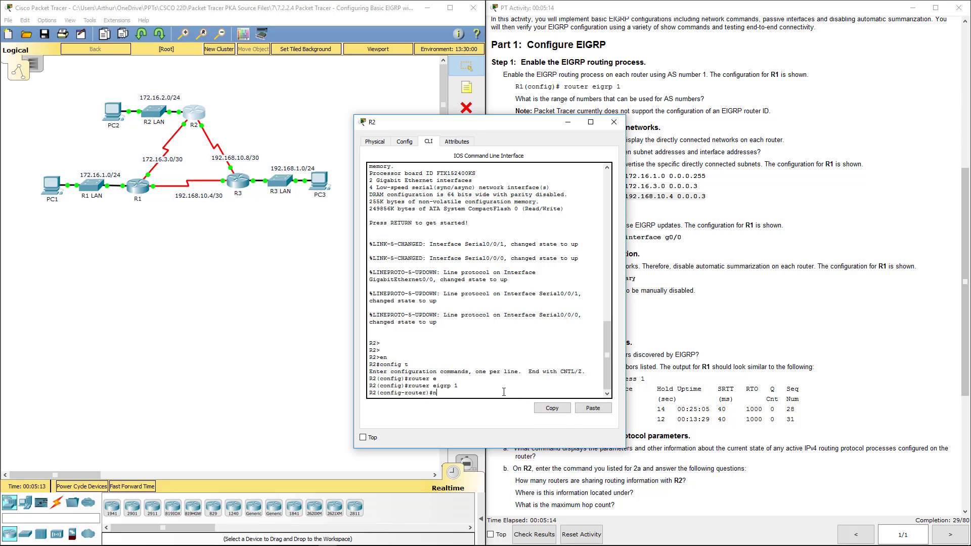
text(net)
key(Tab)
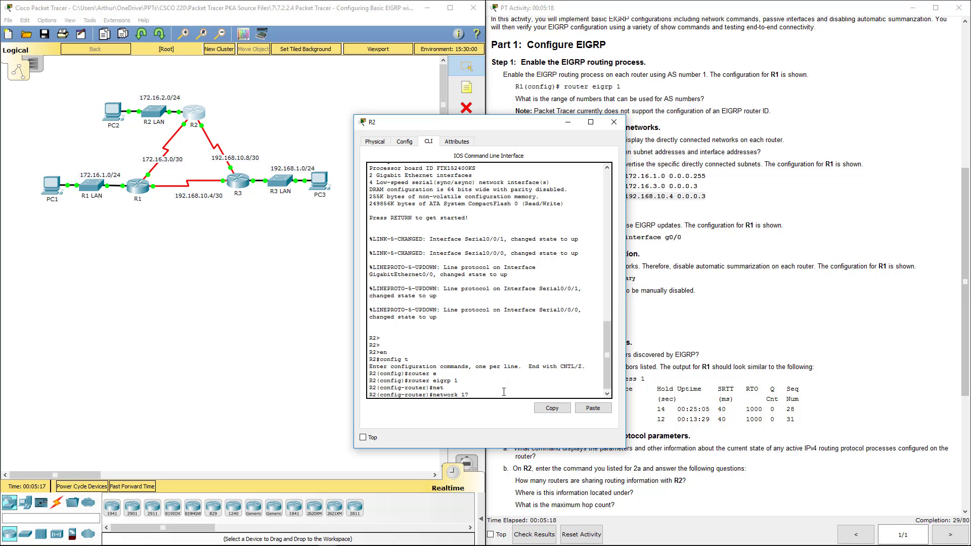
text(172.16.2.0 0.0.0.255)
key(Return)
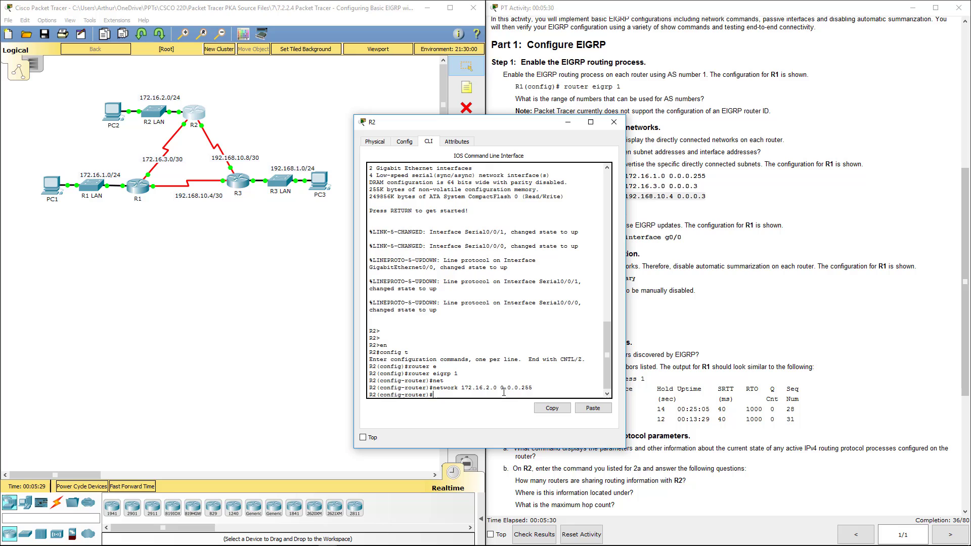
Step: Add networks 172.16.3.0 0.0.0.3 and 192.168.10.8 0.0.0.3 on R2, then close its window
text(net)
key(Tab)
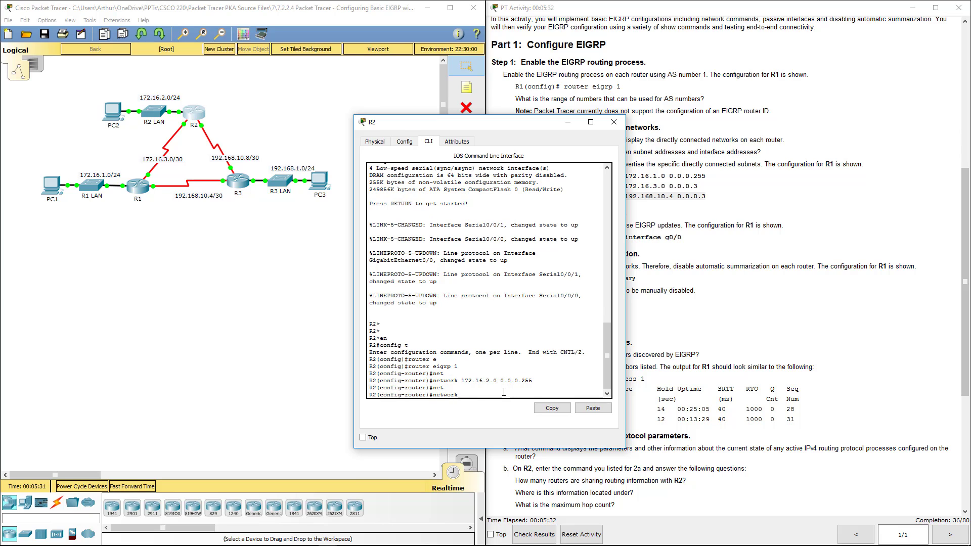
text(172.16.3.0 0.0.0.3)
key(Return)
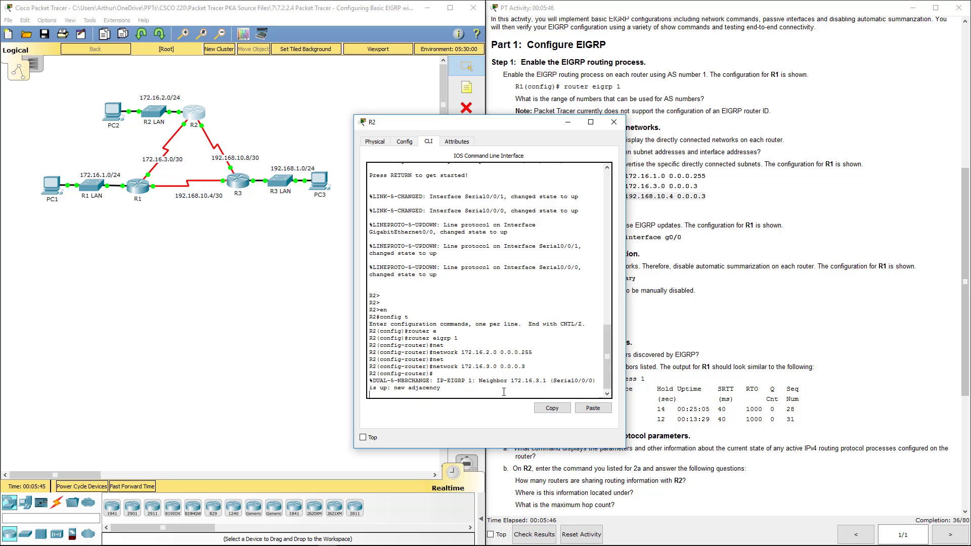
key(Return)
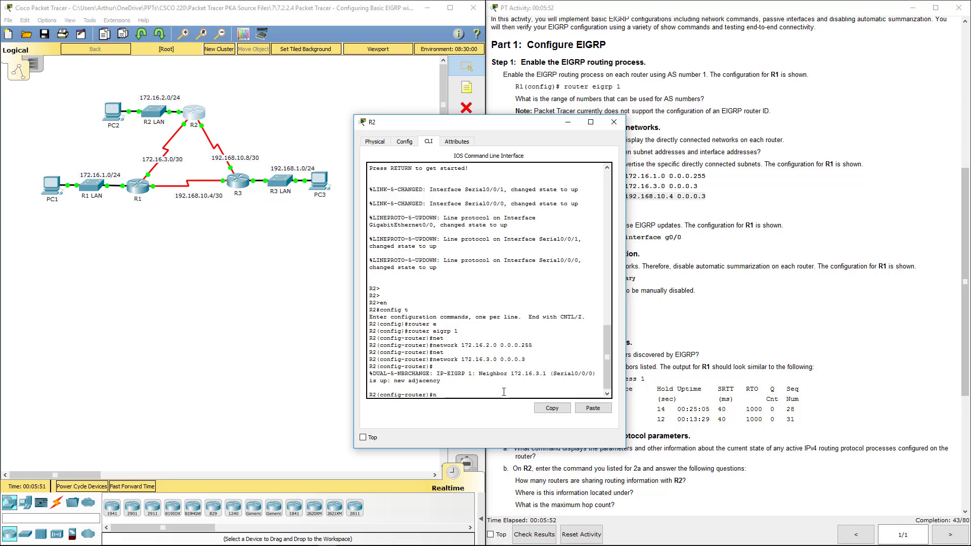
text(n)
text(et)
key(Tab)
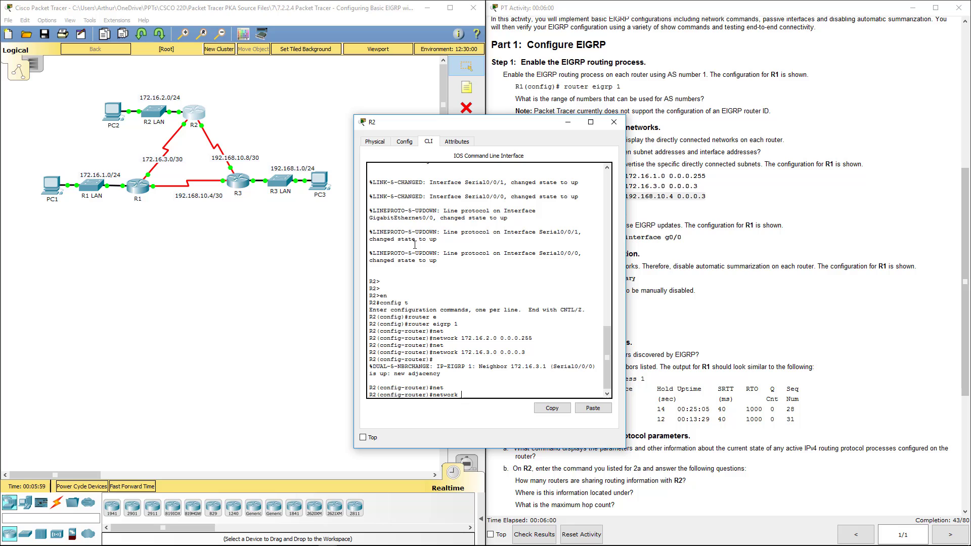
text(192.168.10.8 0.0.0.3)
key(Return)
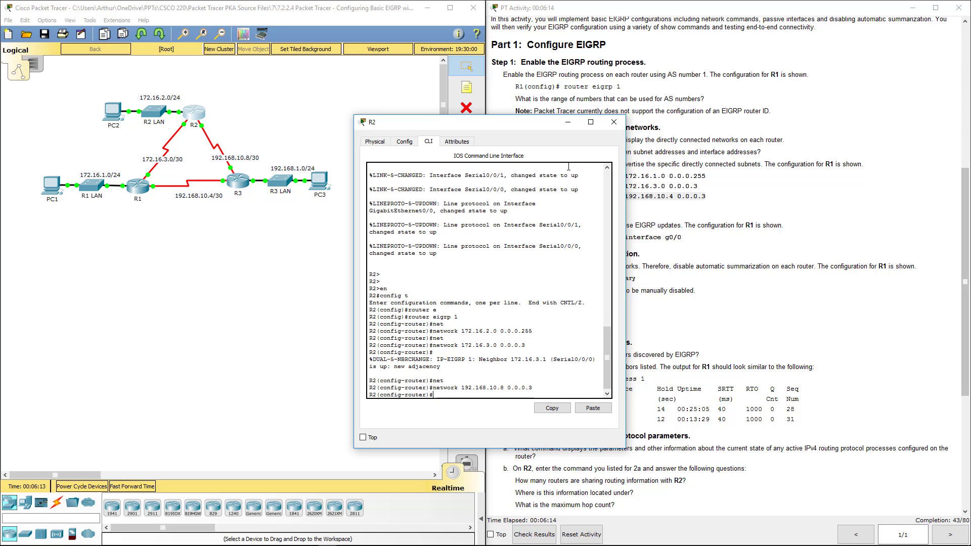
click(613, 122)
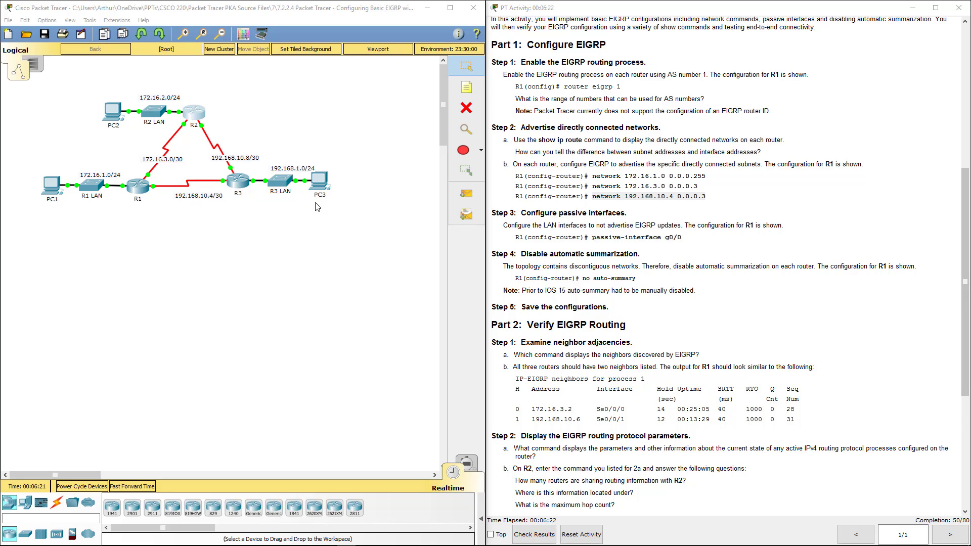
Step: Open R3's CLI and add network 192.168.1.0 0.0.0.255 under EIGRP
click(235, 182)
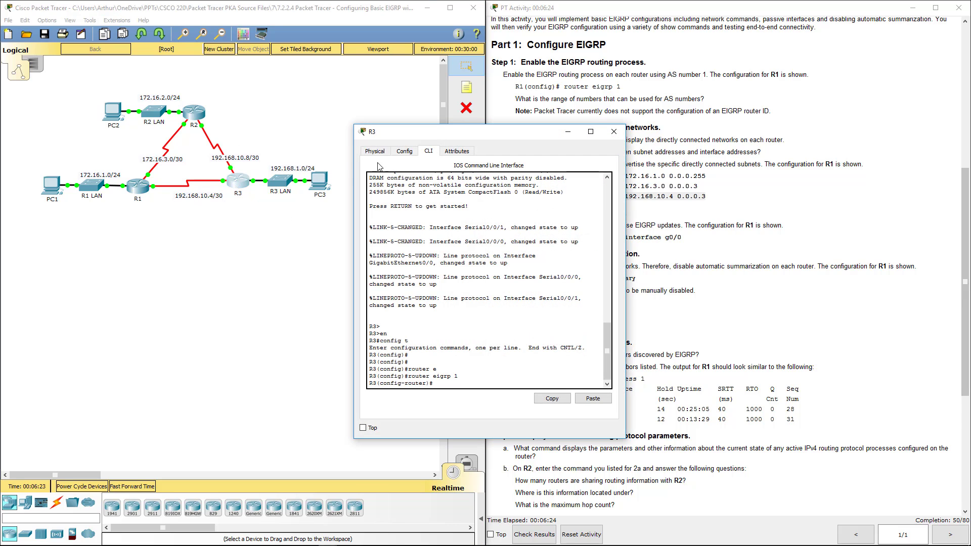
key(Return)
key(Return)
text(n)
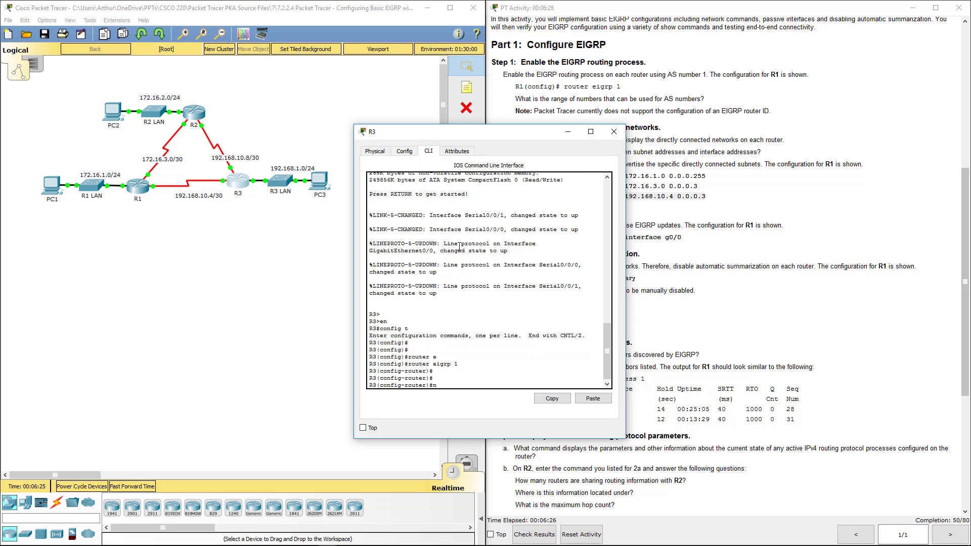
text(et)
key(Tab)
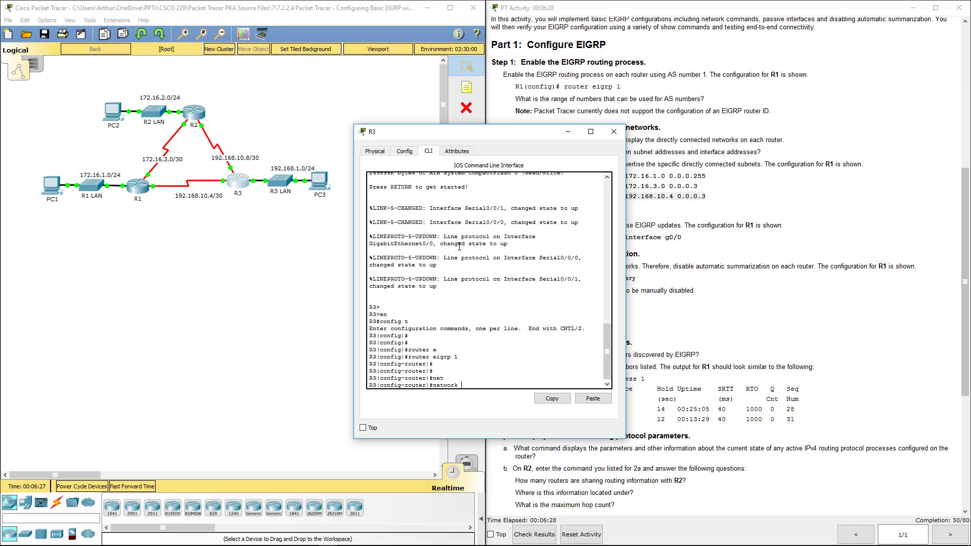
text(192.16)
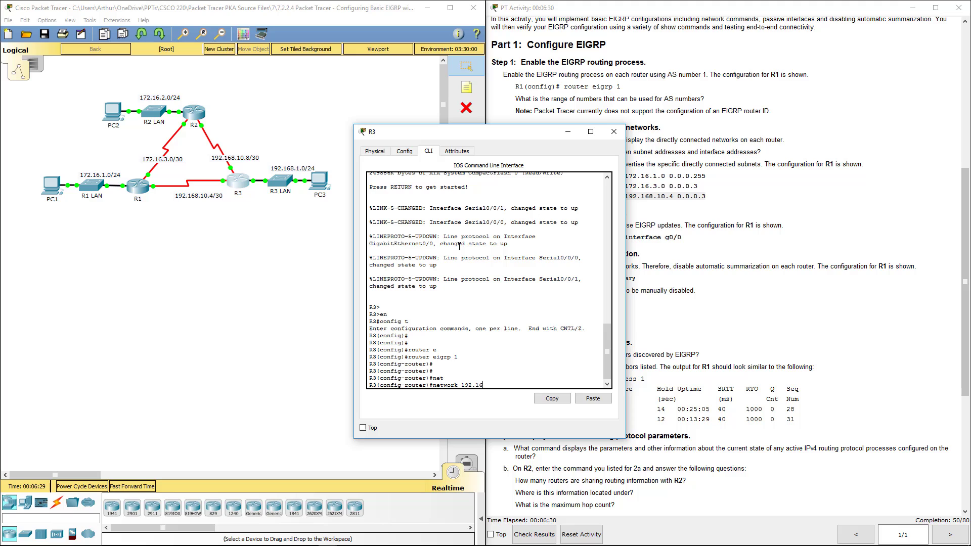
text(8.1.0)
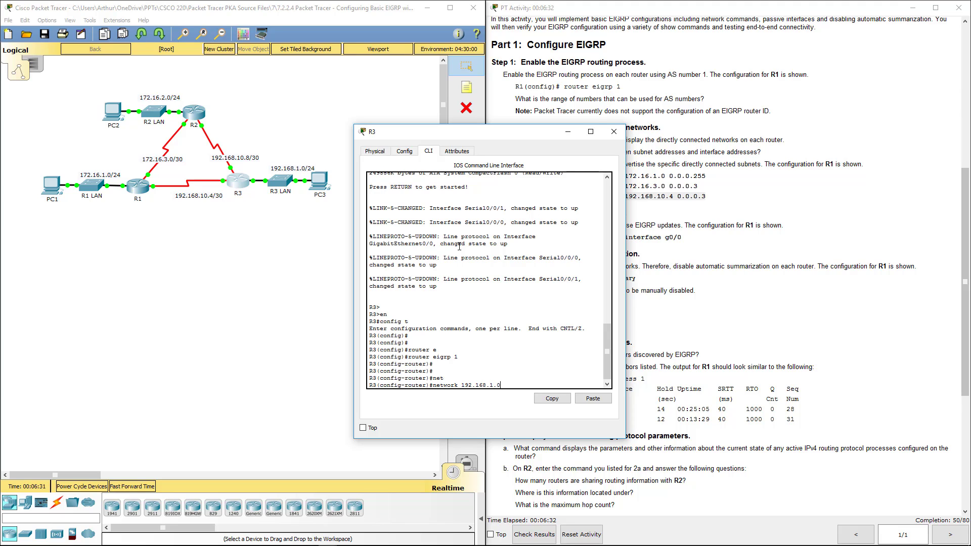
text( 0.0.0.255)
key(Return)
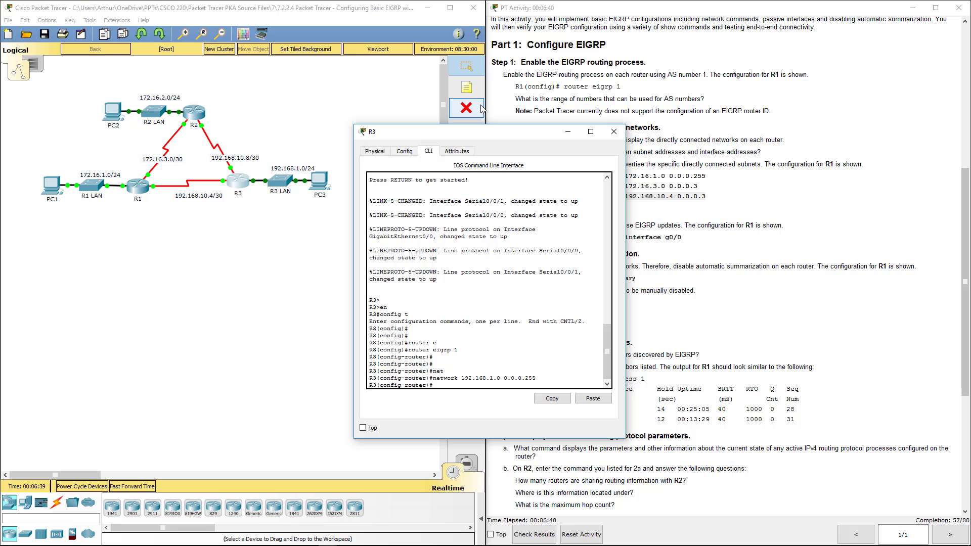
Step: Add networks 192.168.10.4 and 192.168.10.8 0.0.0.3 on R3, highlighting the new adjacency messages
text(net)
key(Tab)
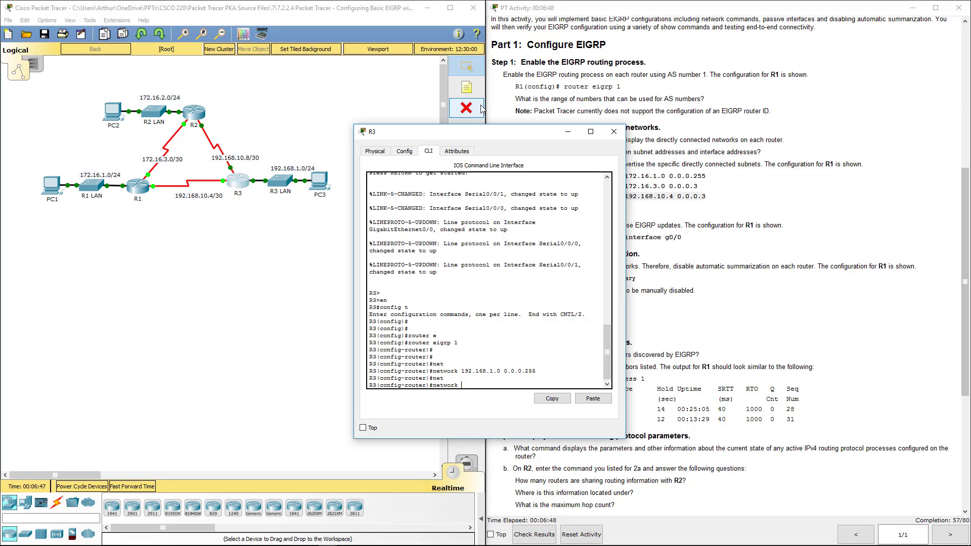
text(192.)
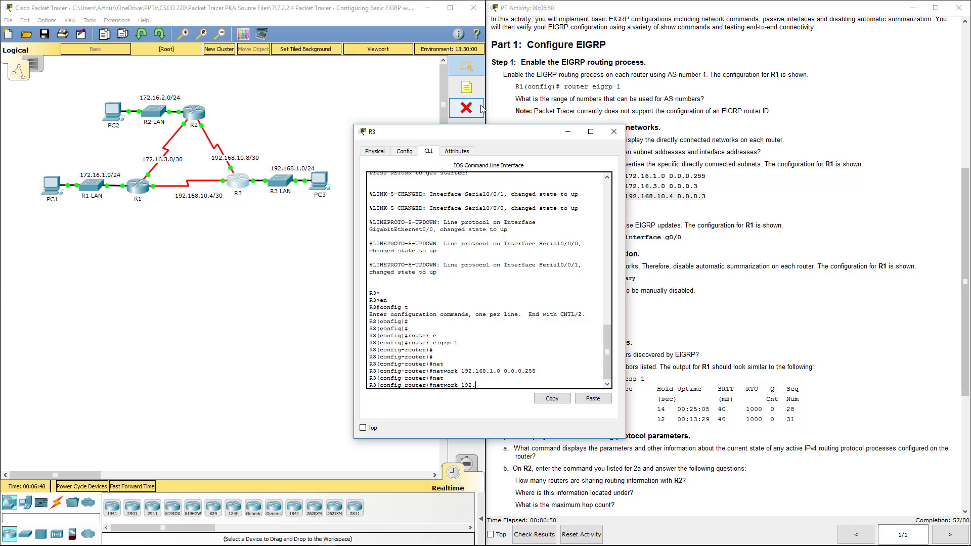
text(168.10.4 0.0.0.3)
key(Return)
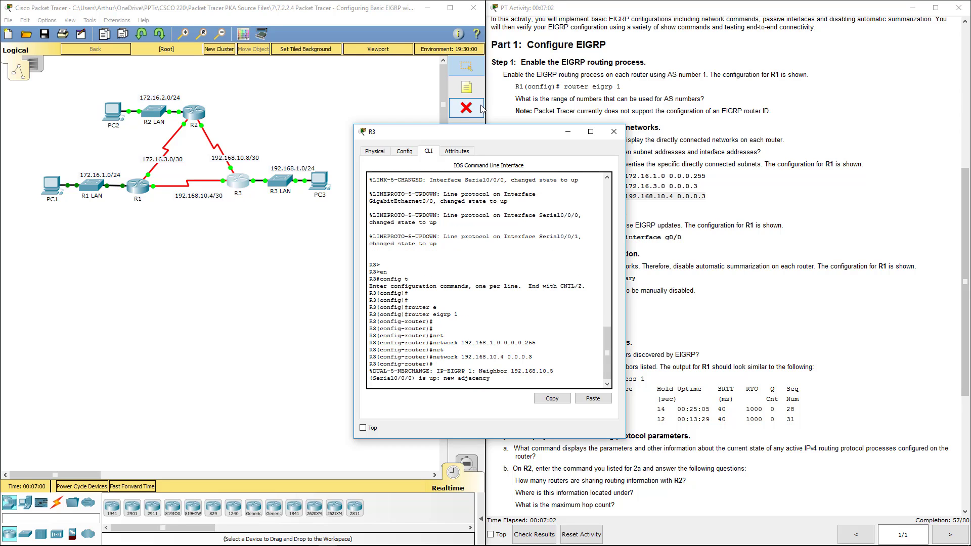
text(net)
key(Tab)
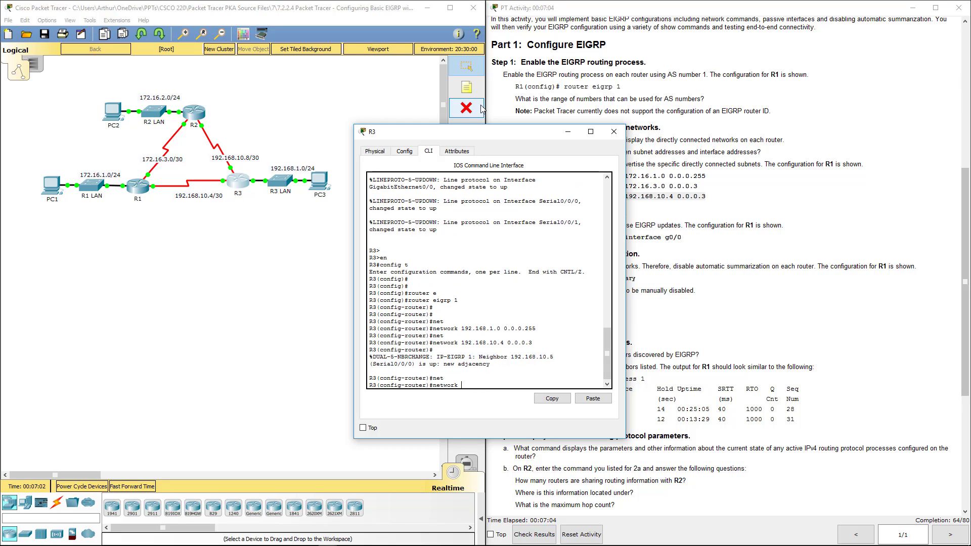
text(192.168.10.8 0.0.0.3)
key(Return)
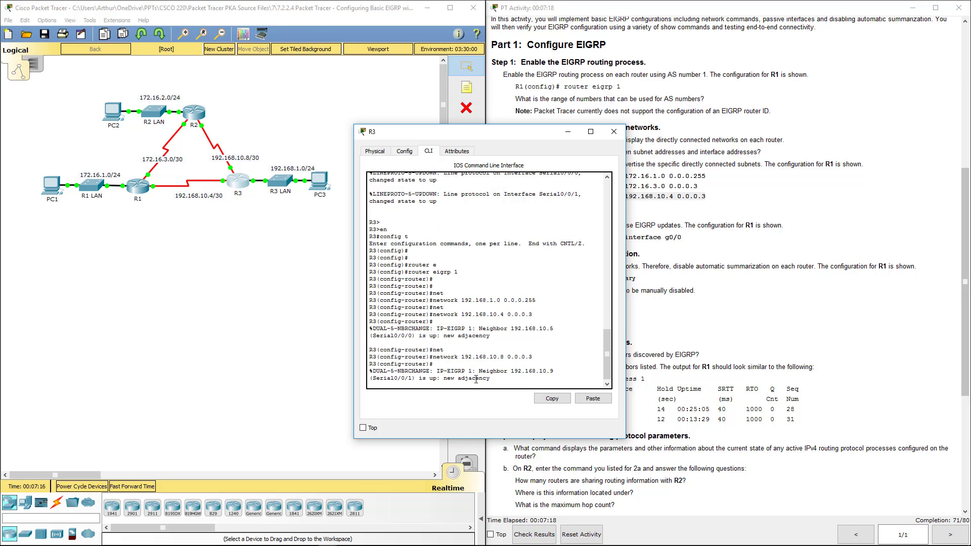
drag(498, 383, 373, 380)
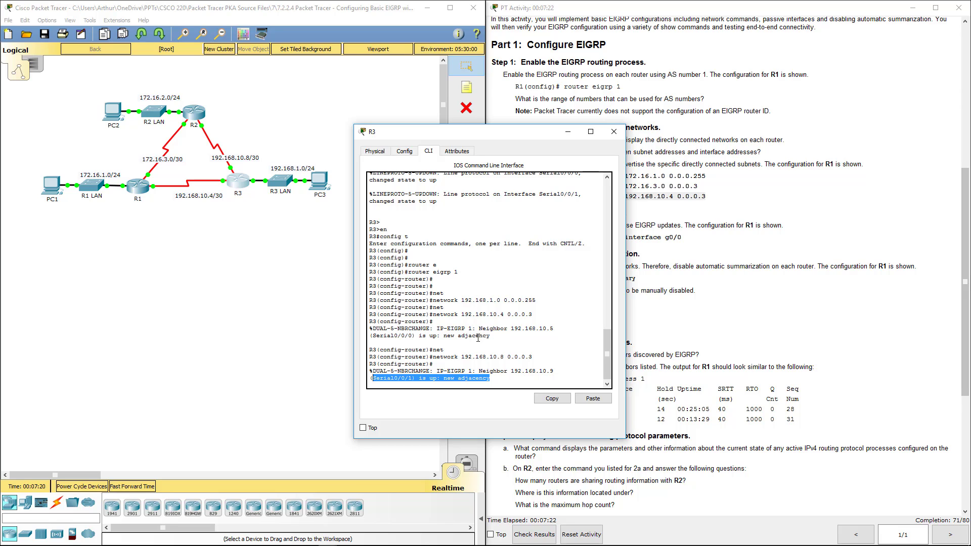
drag(490, 336, 373, 335)
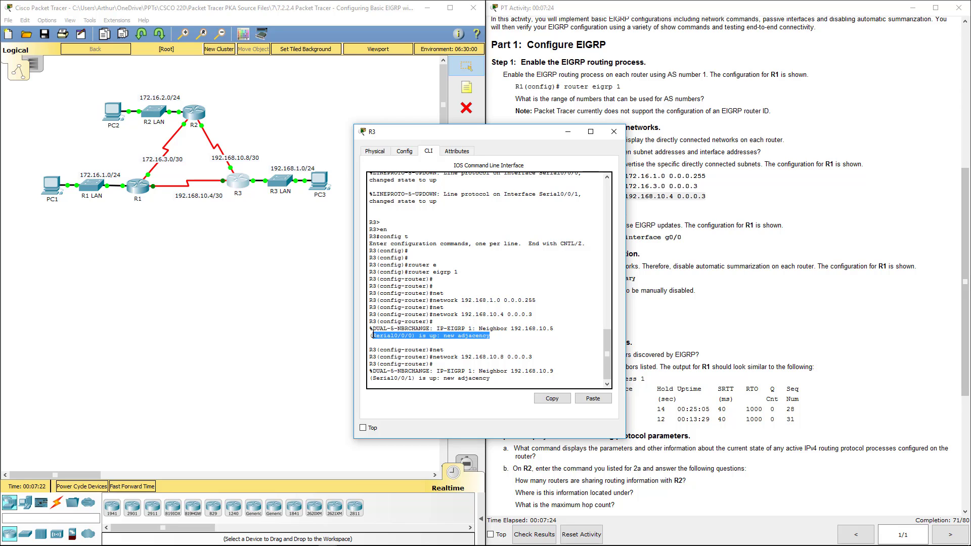
click(614, 132)
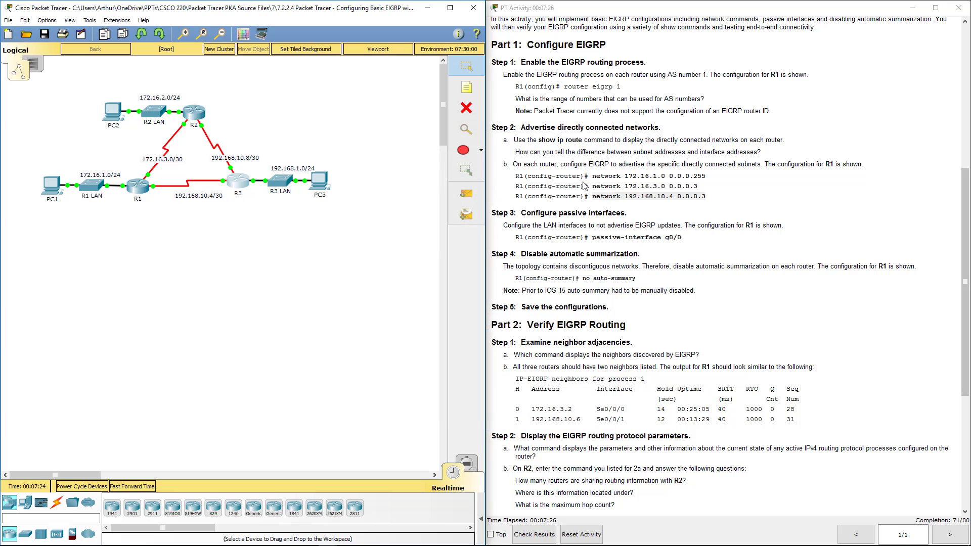
drag(537, 188, 710, 197)
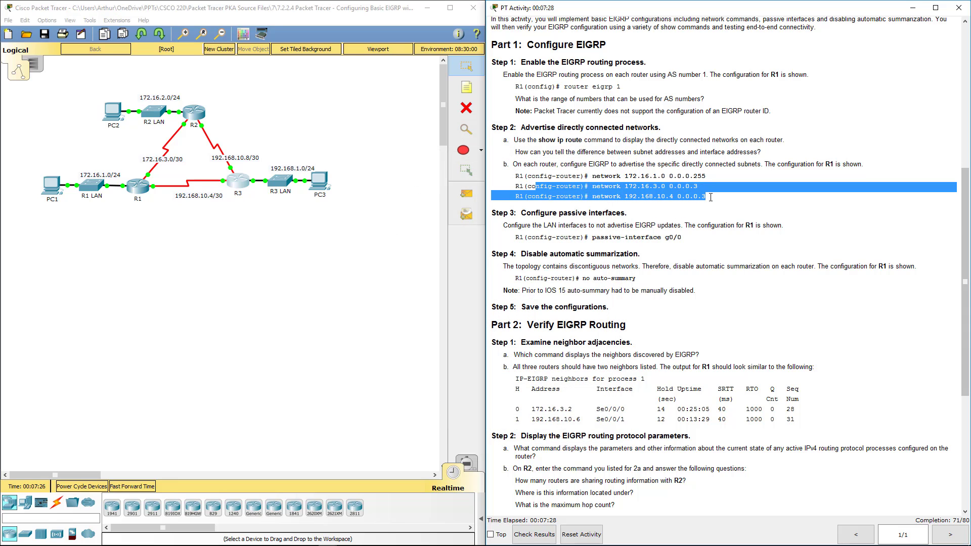
key(alt+Tab)
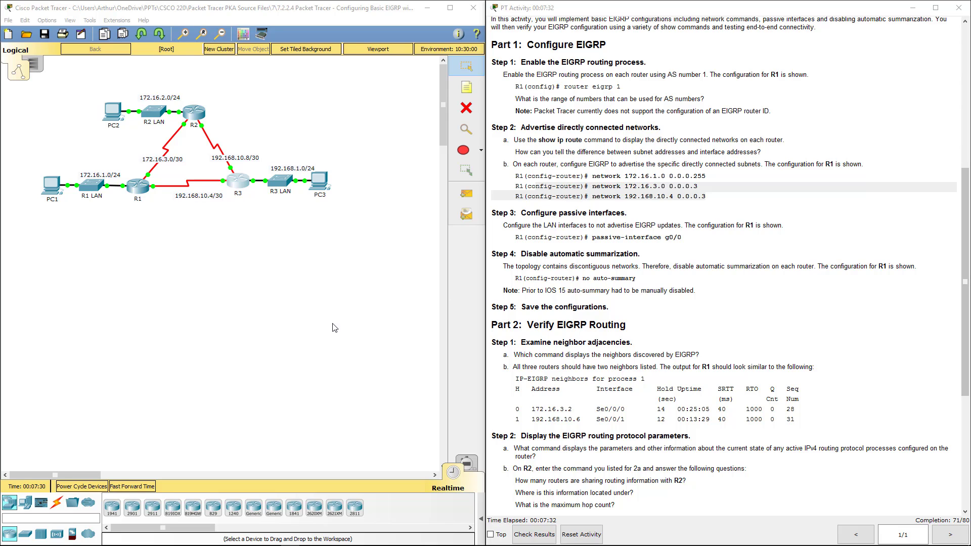
click(154, 314)
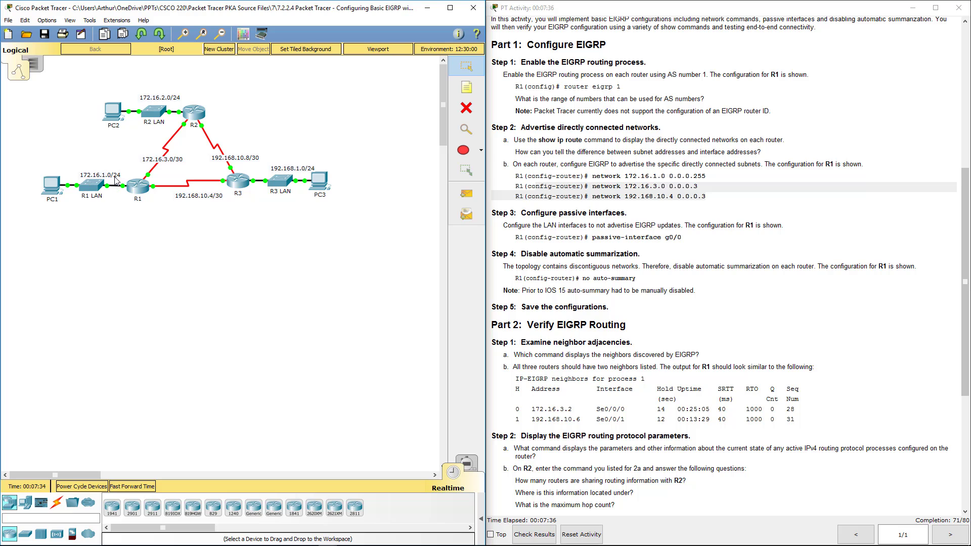
Step: Make g0/0 a passive EIGRP interface on R1 with passive-interface g0/0
click(127, 187)
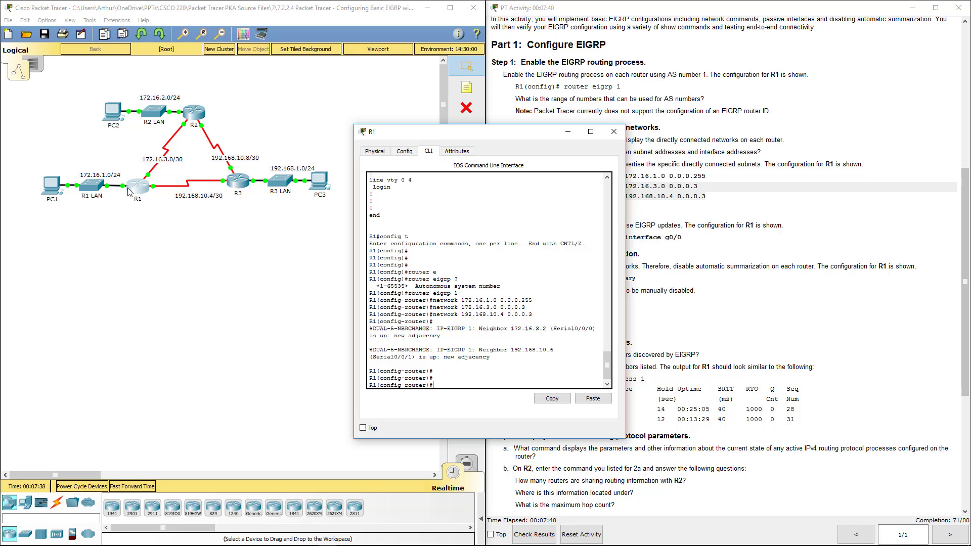
text(pas)
key(Tab)
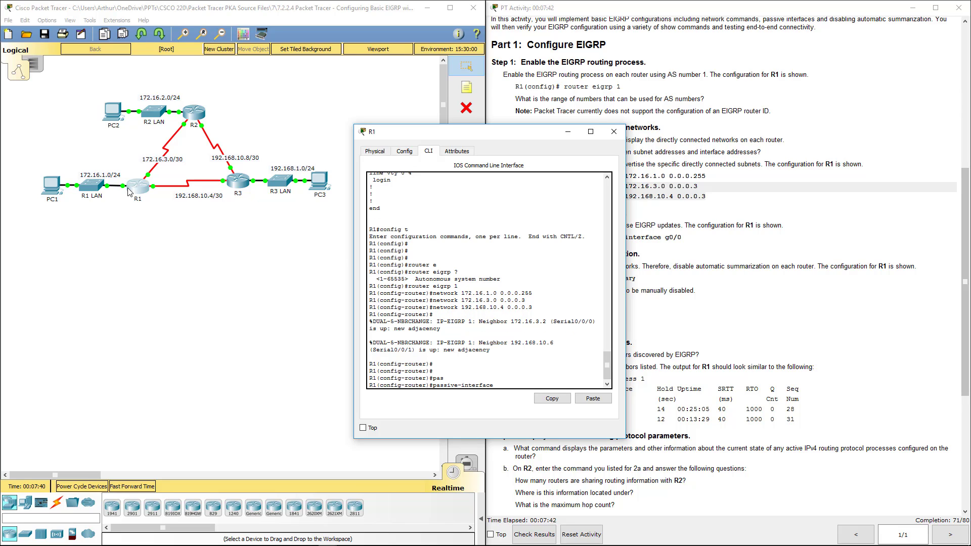
text(g0/0)
key(Return)
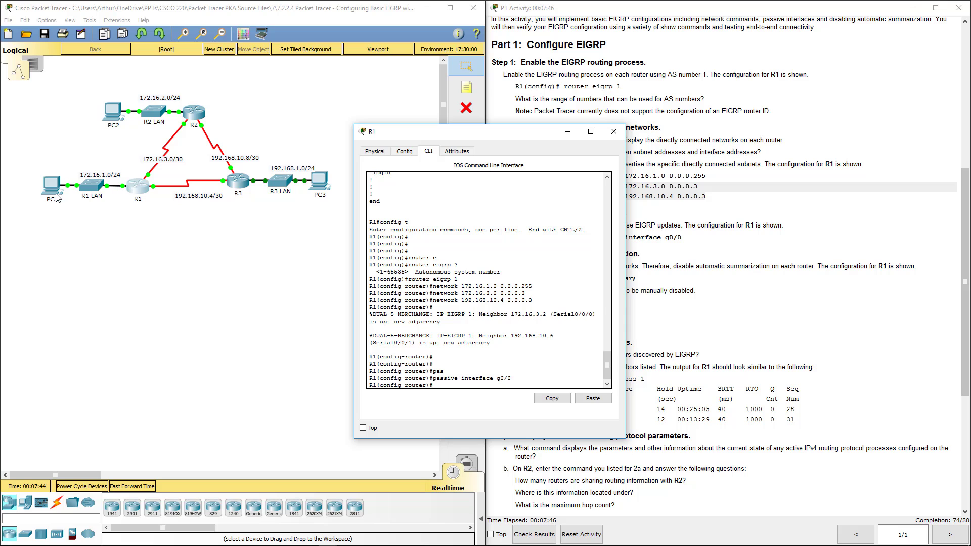
click(614, 132)
Step: Set passive-interface g0/0 under EIGRP on R2
click(199, 120)
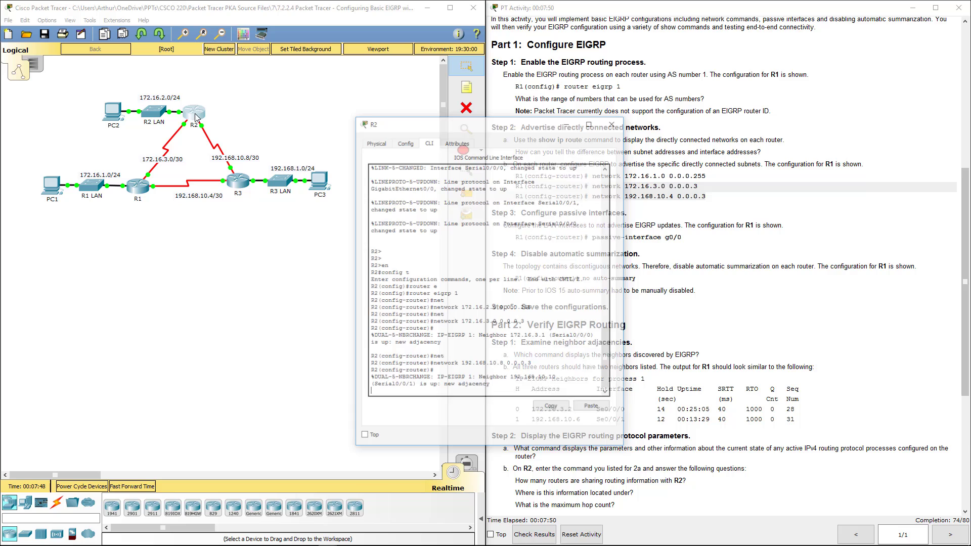
key(Return)
key(Return)
text(pa)
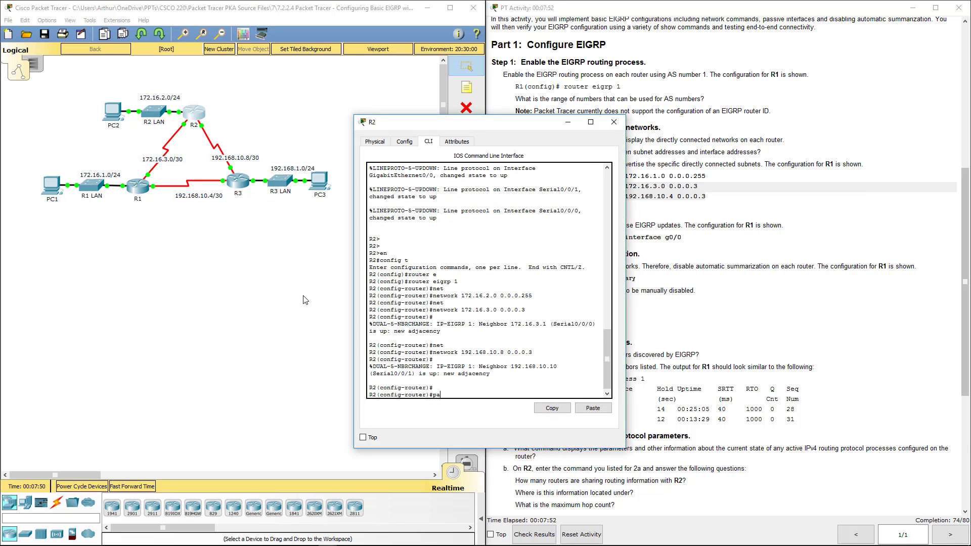
text(s)
key(Tab)
text(g0)
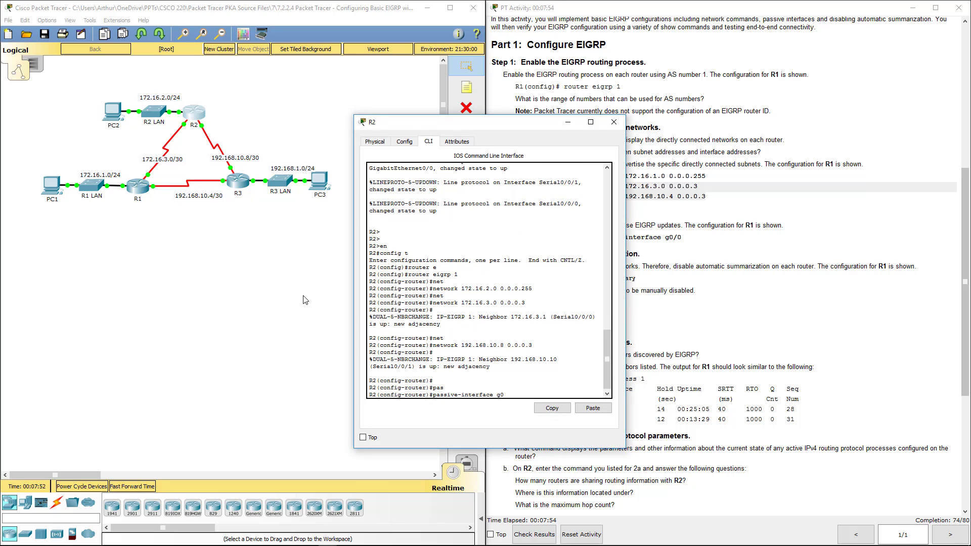
text(/0)
key(Return)
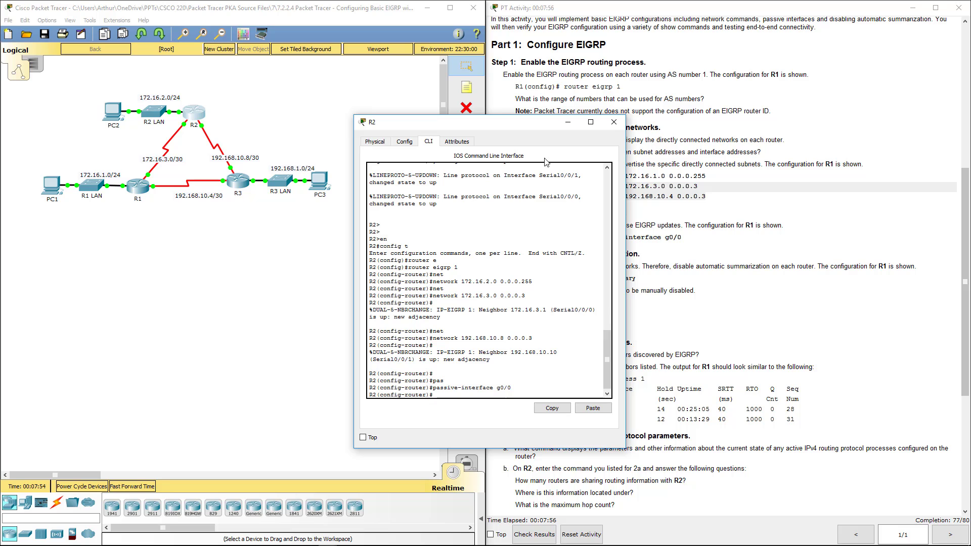
click(614, 121)
Step: Set passive-interface g0/0 under EIGRP on R3, reaching 80/80
click(238, 190)
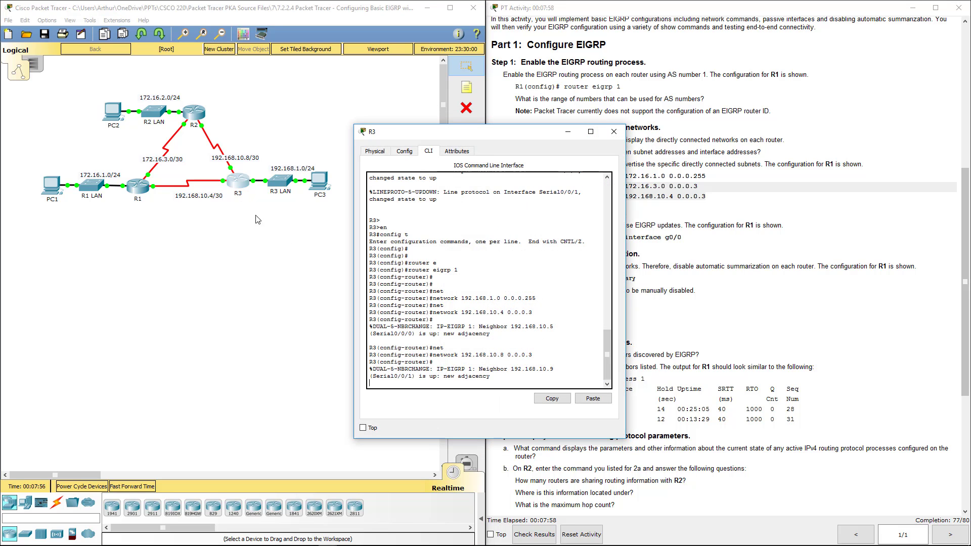
key(Return)
text(pass)
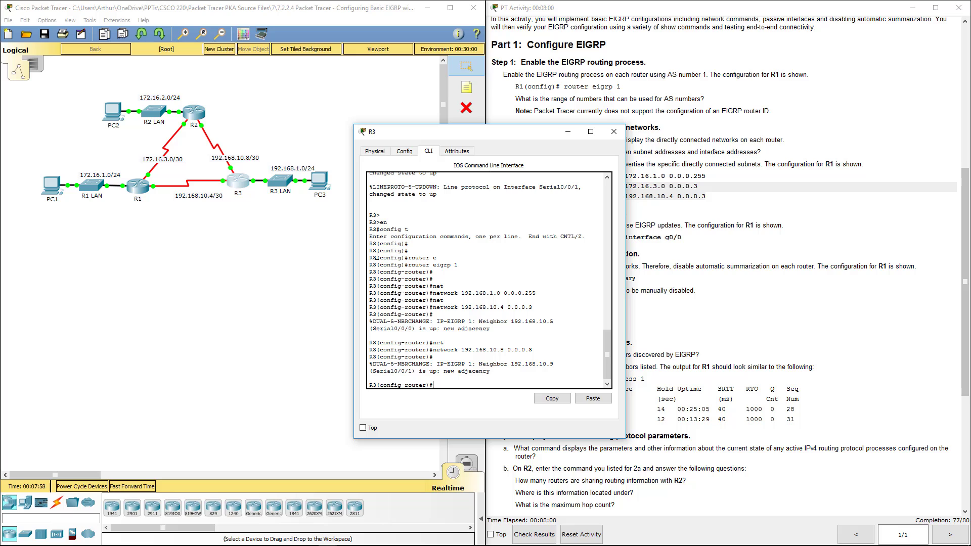
key(Tab)
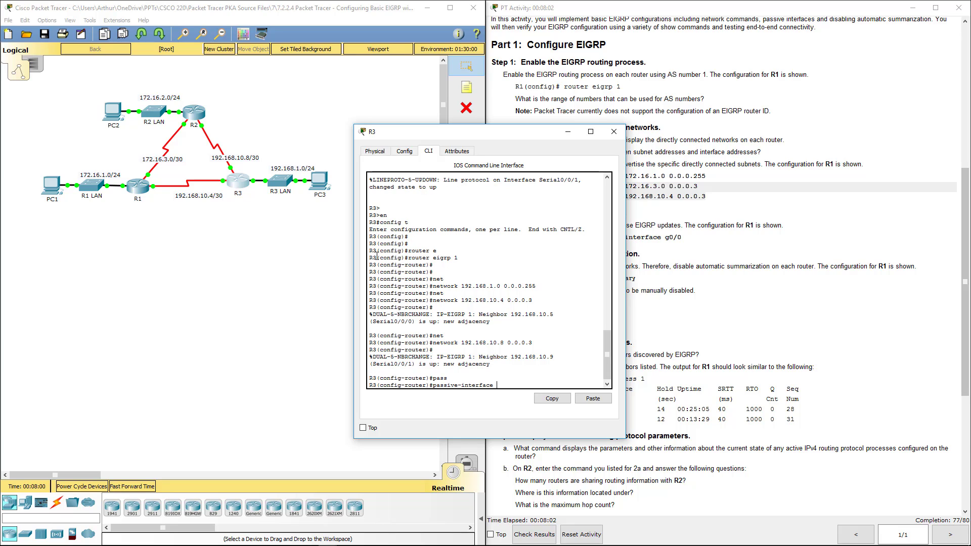
text(g0/0)
key(Return)
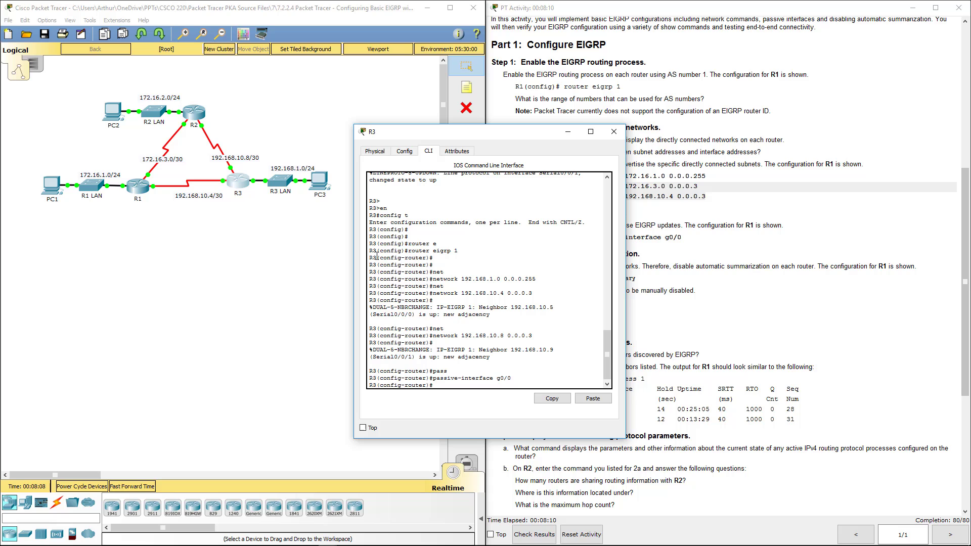
Step: Close R3's console and read Step 4's 'no auto-summary' instruction in the activity text
click(613, 132)
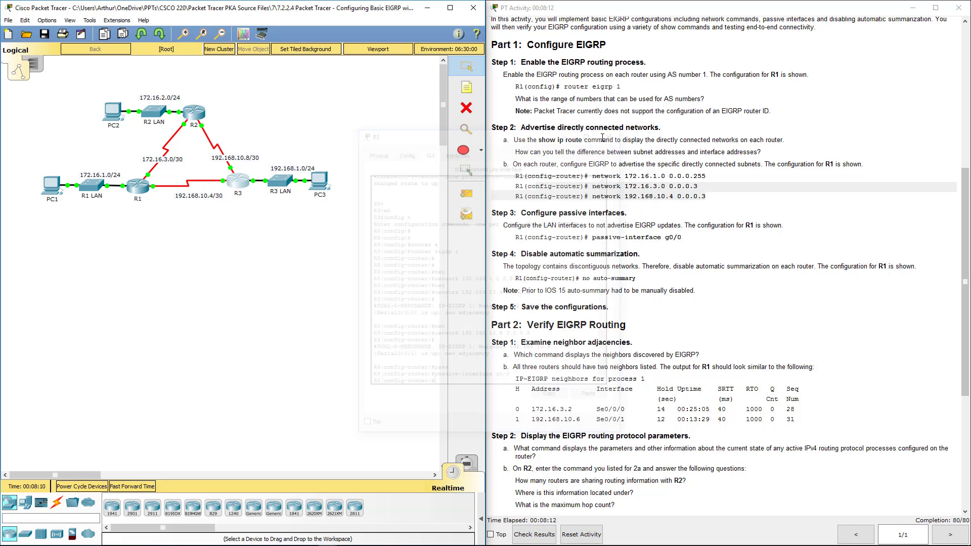
drag(524, 237, 706, 237)
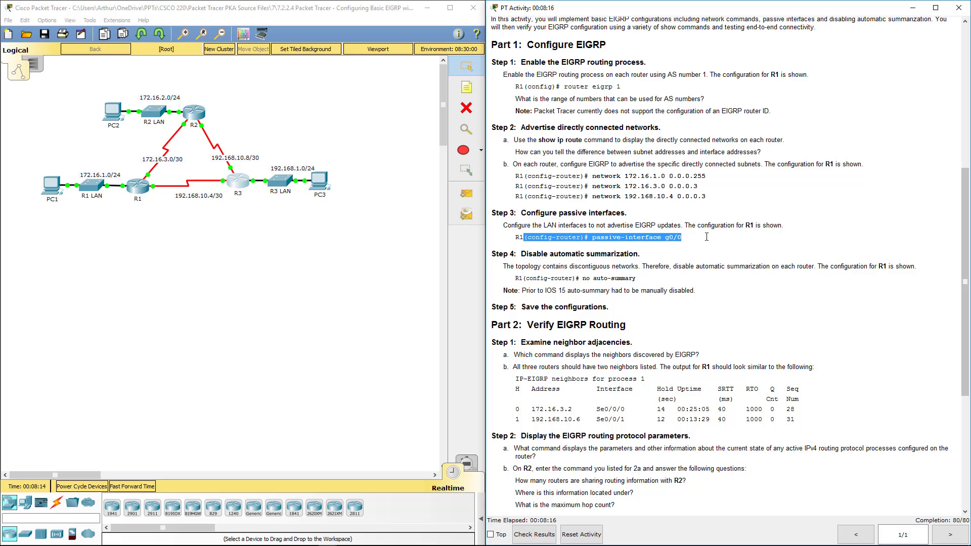
click(524, 260)
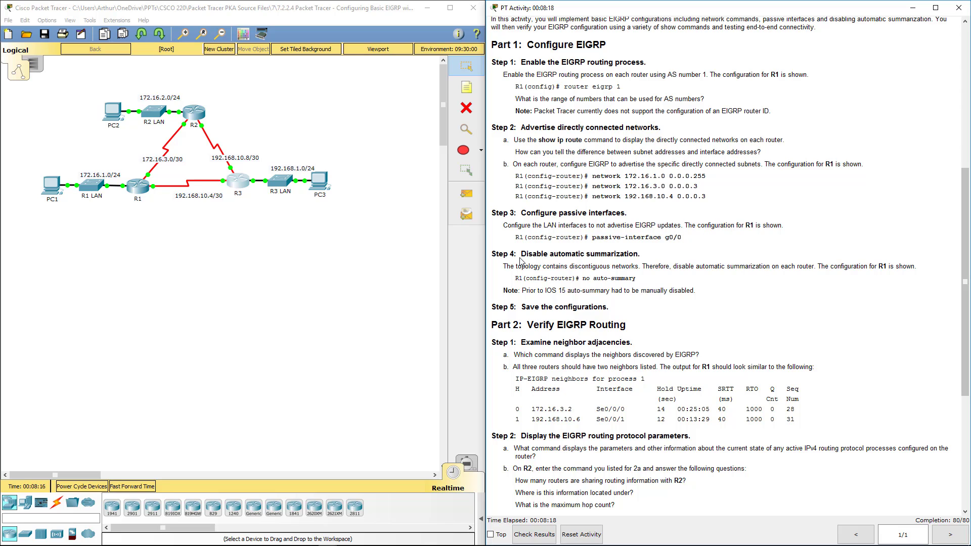
drag(515, 266, 667, 281)
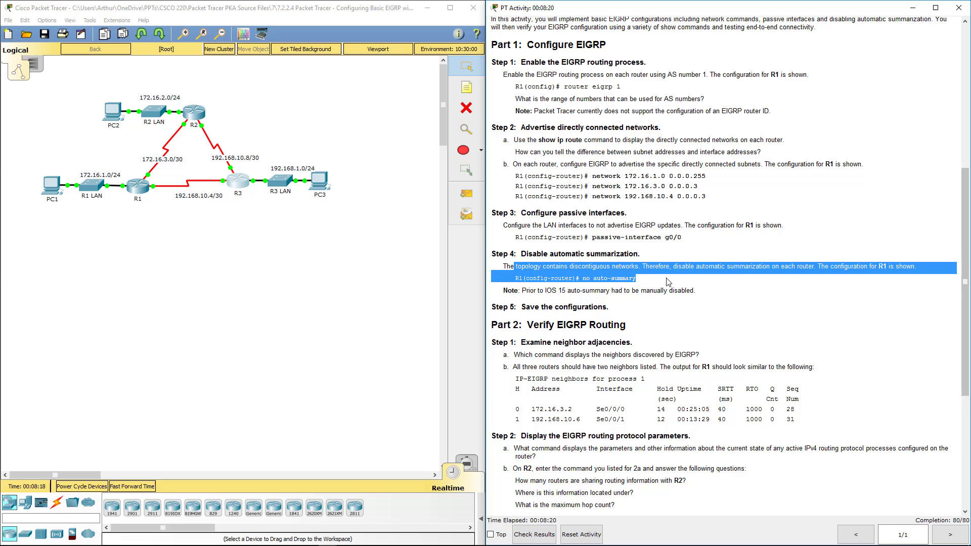
scroll(669, 281, down, 3)
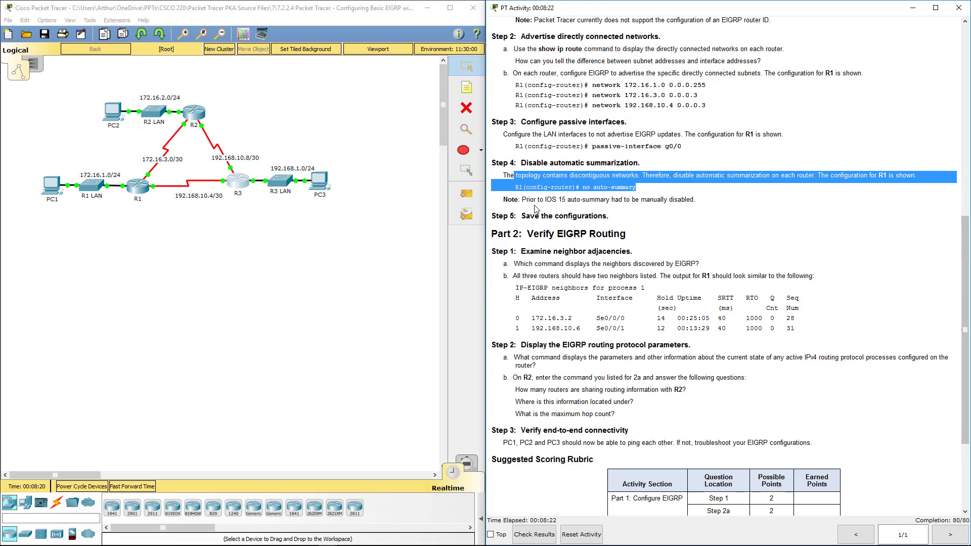
click(577, 198)
drag(582, 188, 636, 188)
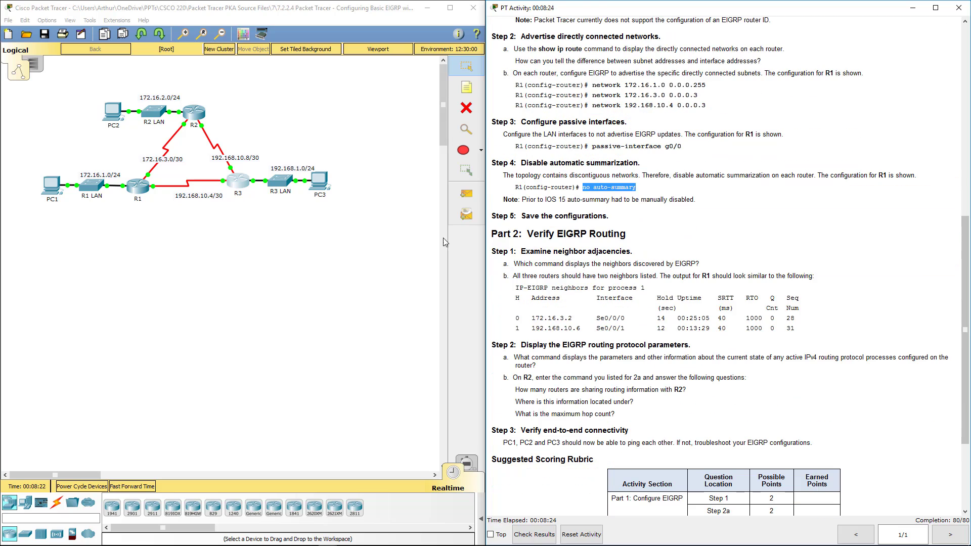
click(243, 295)
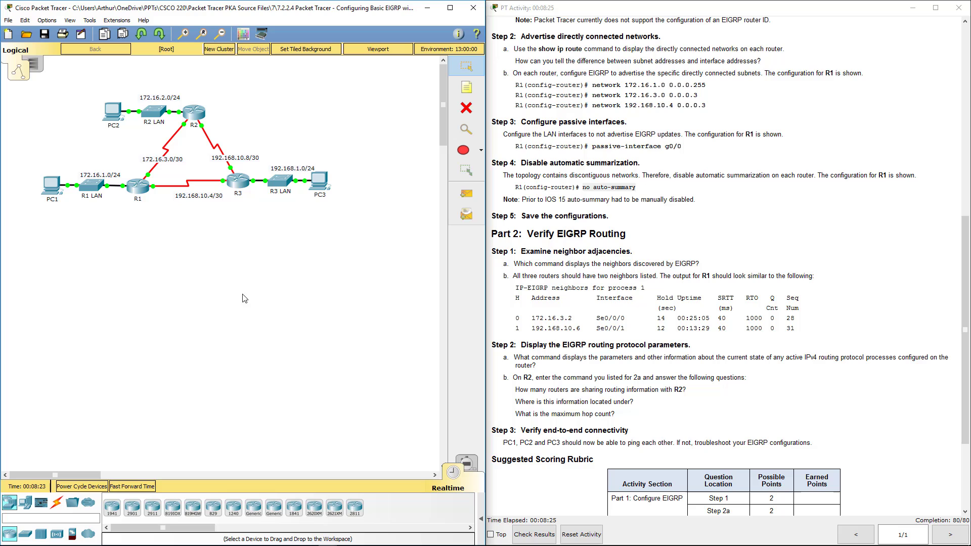
Step: Disable EIGRP automatic summarization on R1 with no auto-summary
click(141, 197)
key(Return)
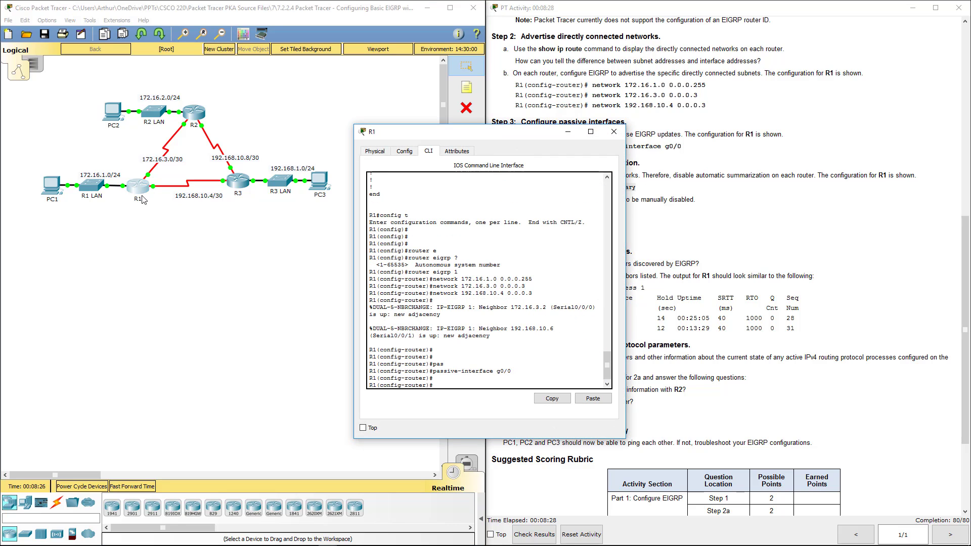
text(no au)
key(Tab)
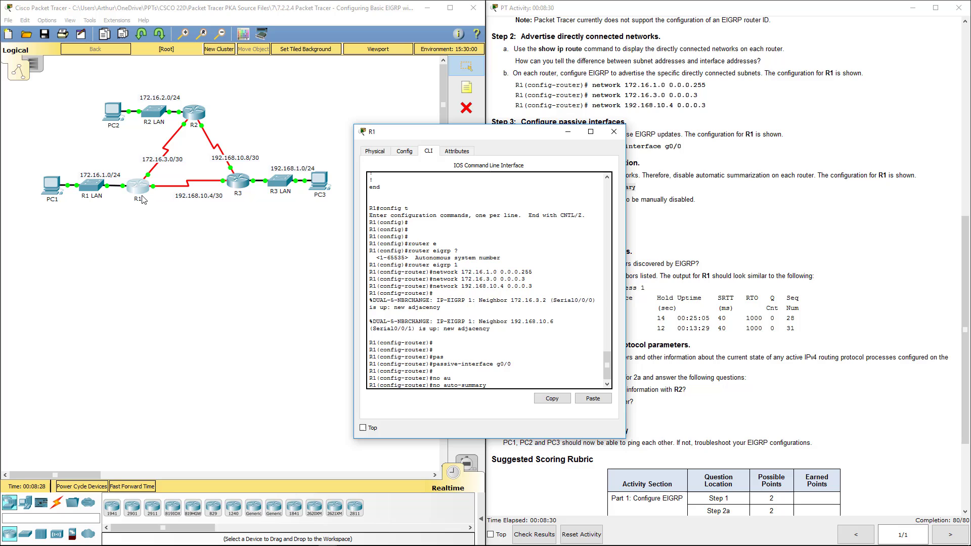
key(Return)
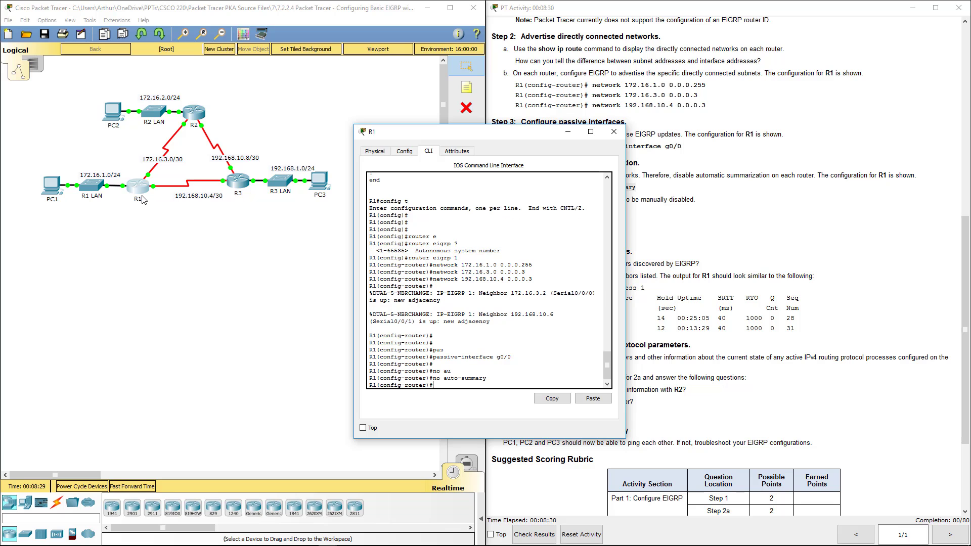
click(614, 131)
Step: Enter no auto-summary under EIGRP on R2
click(201, 114)
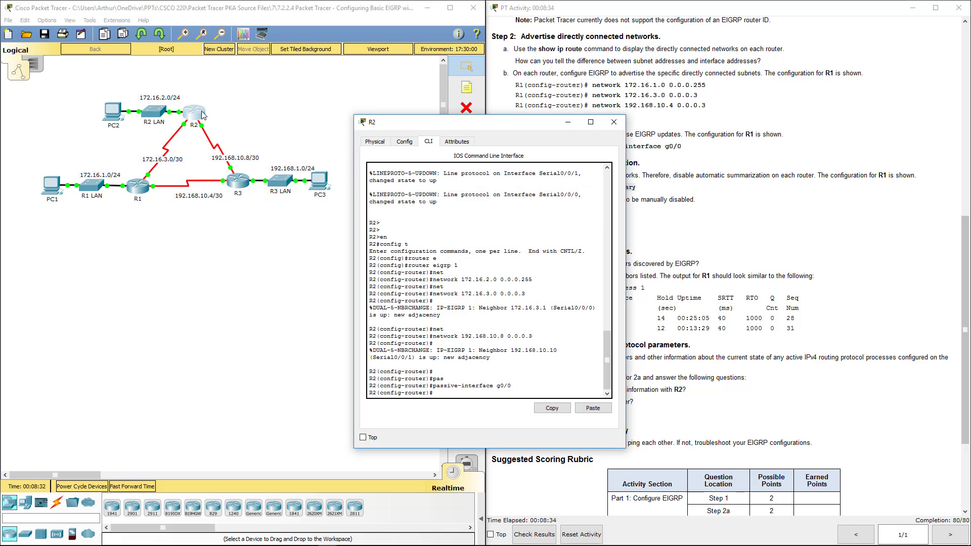
text(no au)
key(Tab)
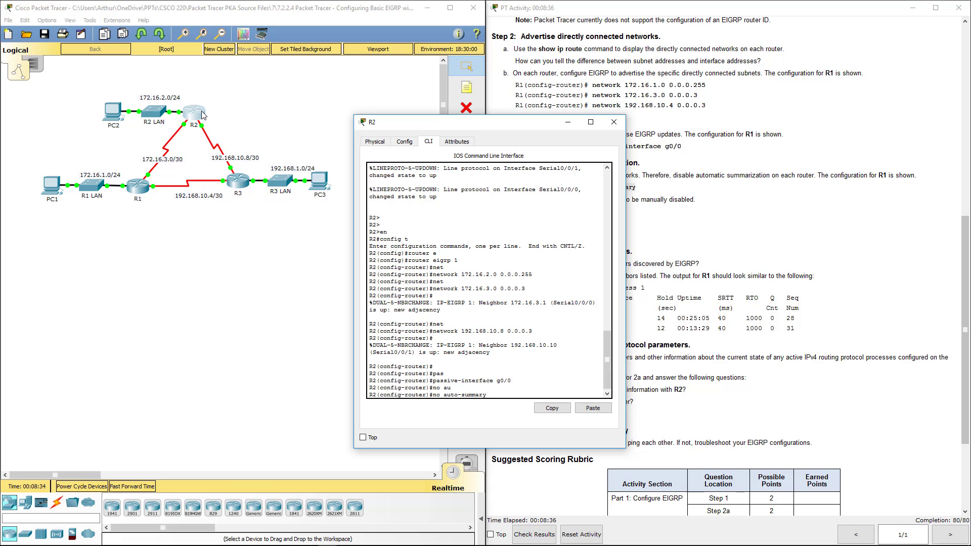
key(Return)
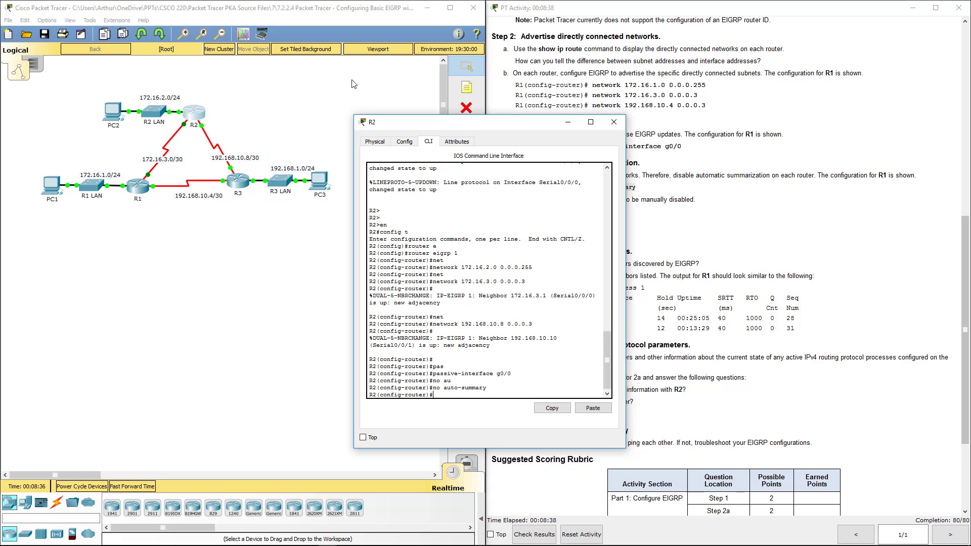
click(613, 122)
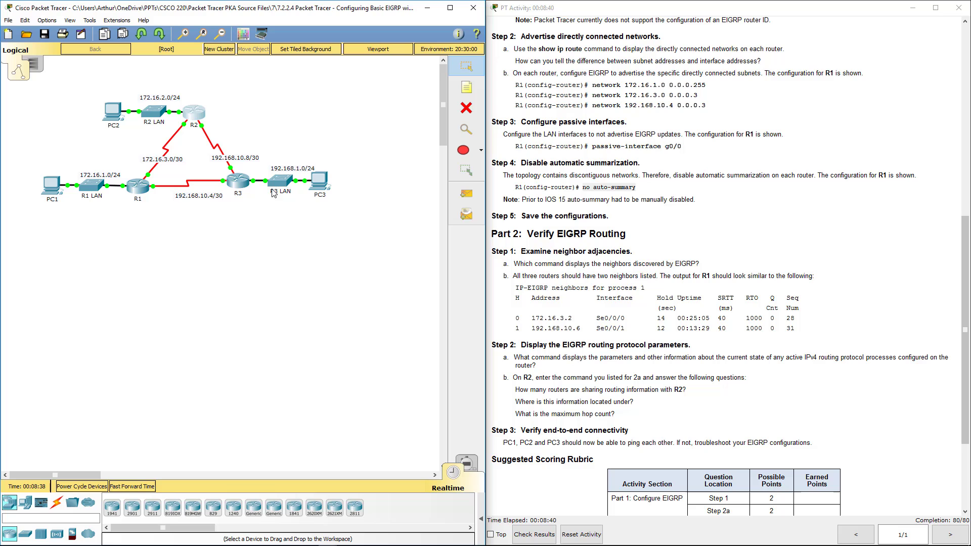
Step: Enter no auto-summary under EIGRP on R3 and close its window
click(238, 181)
text(no )
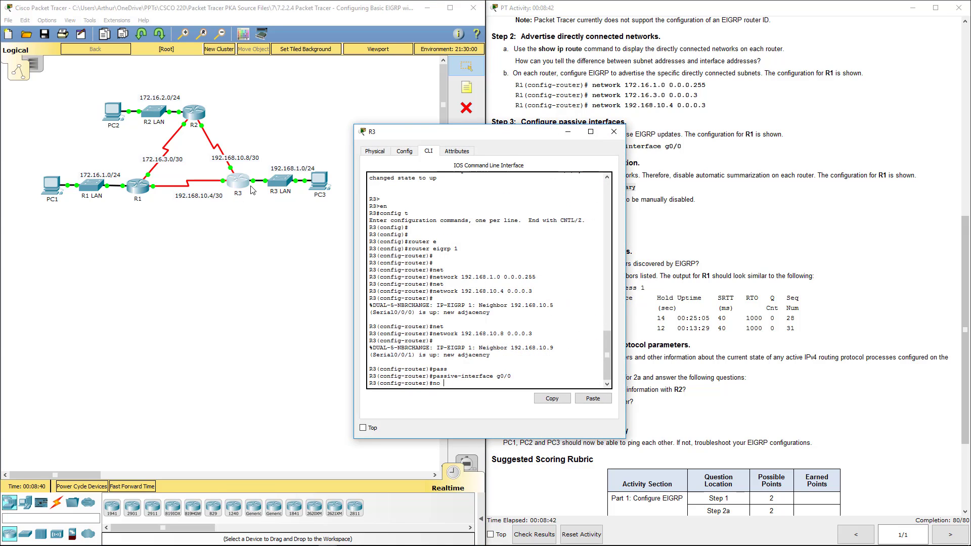
text(au)
key(Tab)
key(Return)
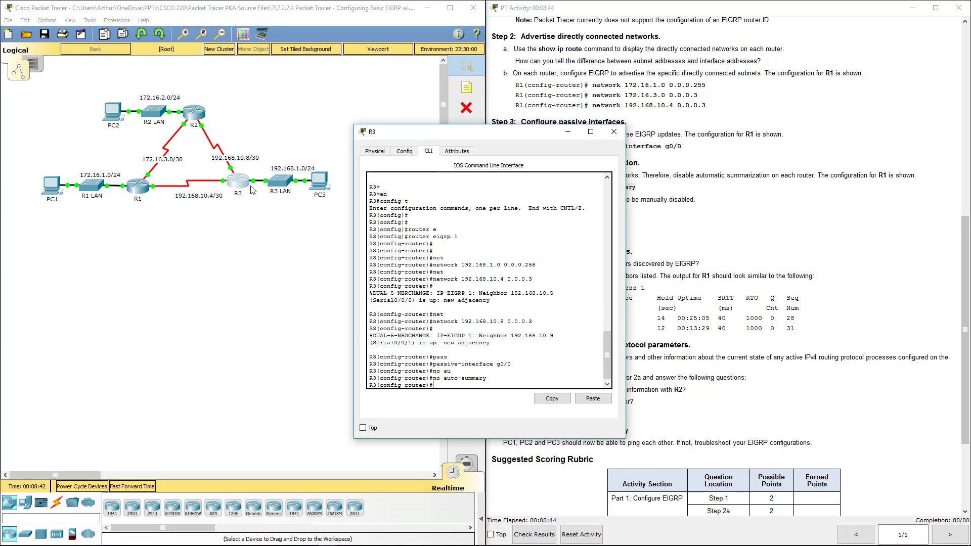
click(614, 131)
Step: Scroll the activity instructions past the Step 5 save-configurations heading to the Suggested Scoring Rubric
click(577, 185)
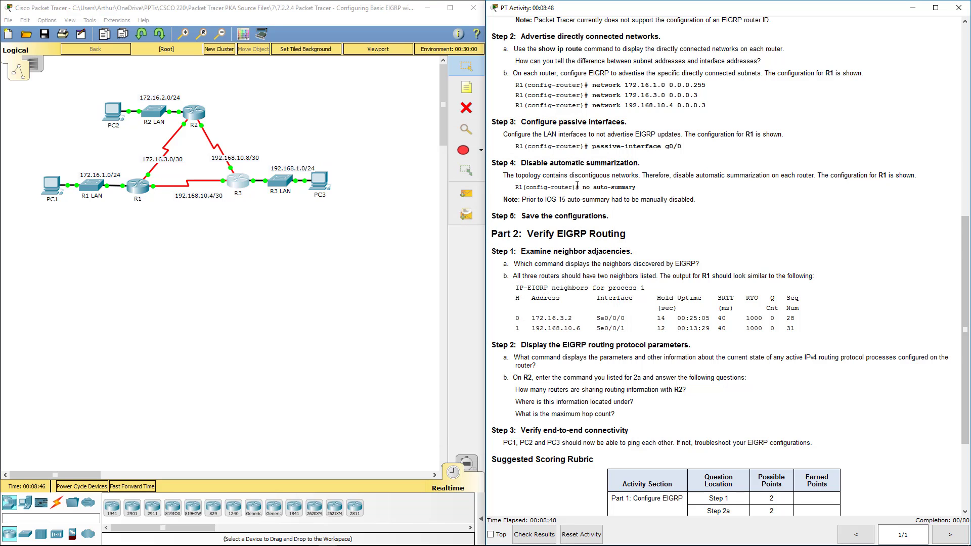
scroll(577, 185, down, 1)
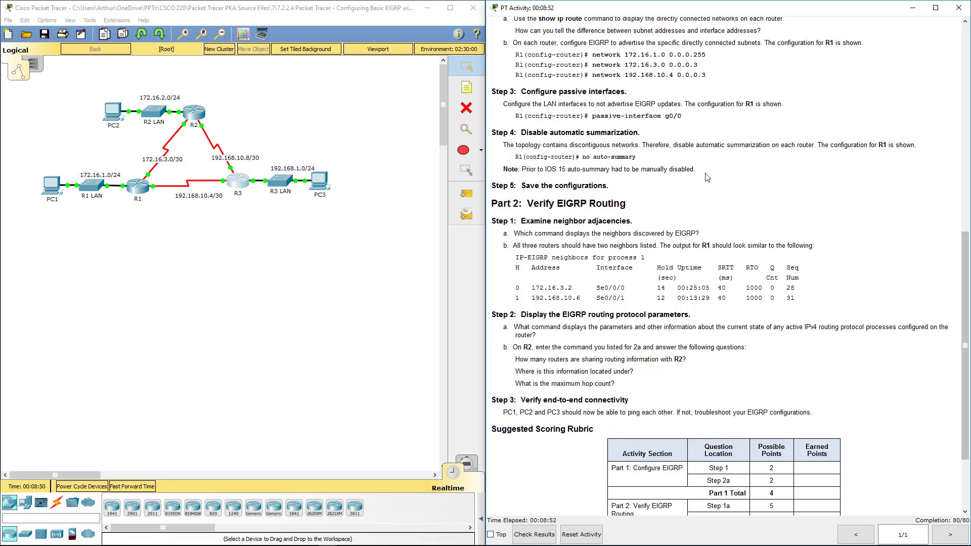
drag(636, 175, 627, 187)
click(619, 169)
drag(508, 186, 619, 182)
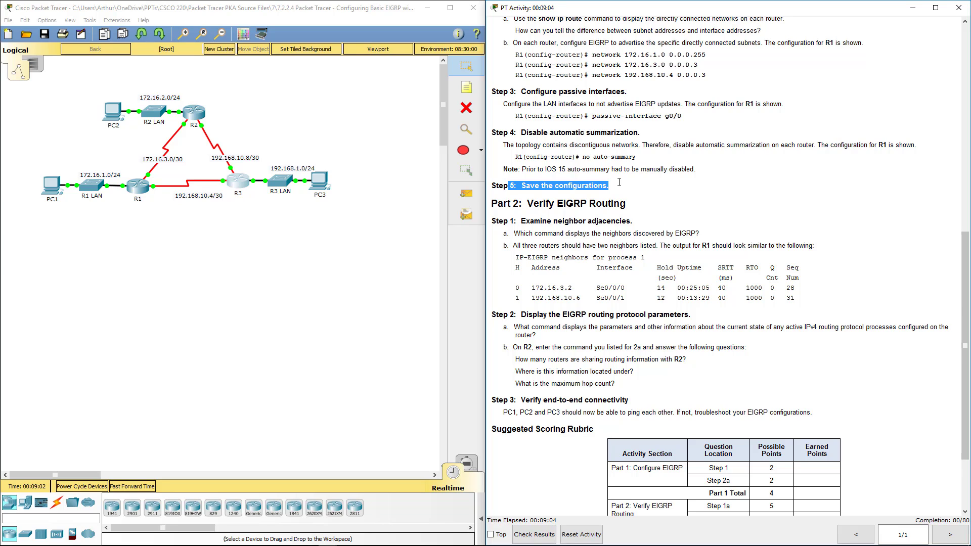
click(629, 216)
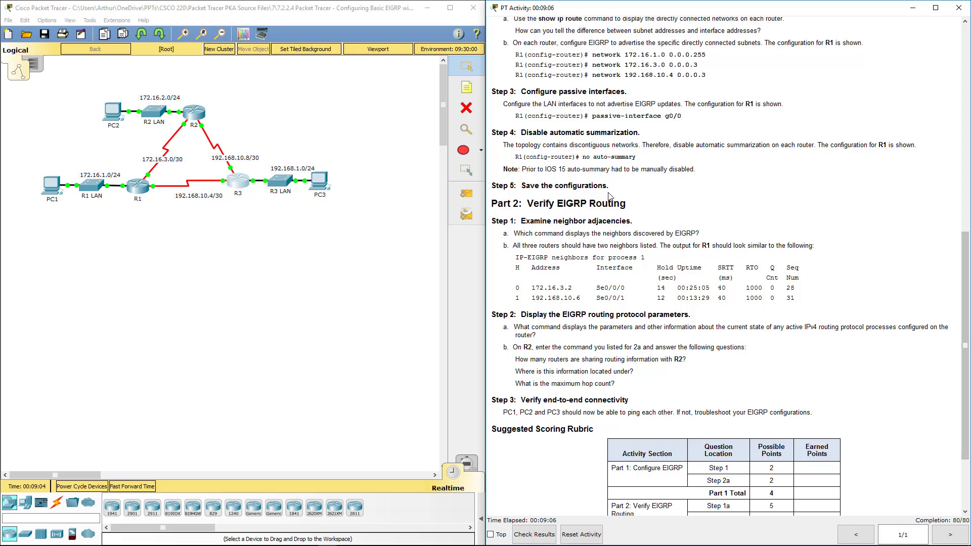
scroll(581, 225, down, 2)
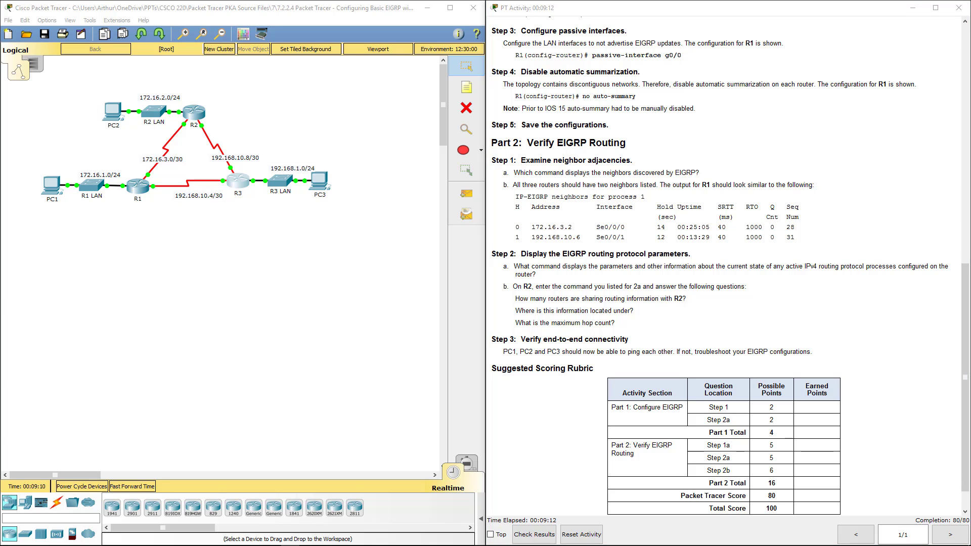
Step: Exit configuration mode on R1 with end
click(96, 359)
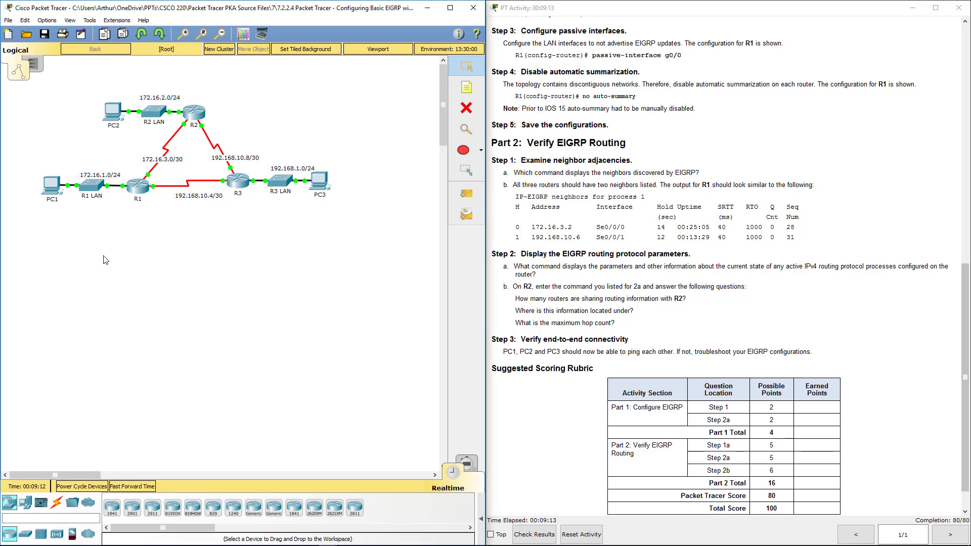
click(138, 195)
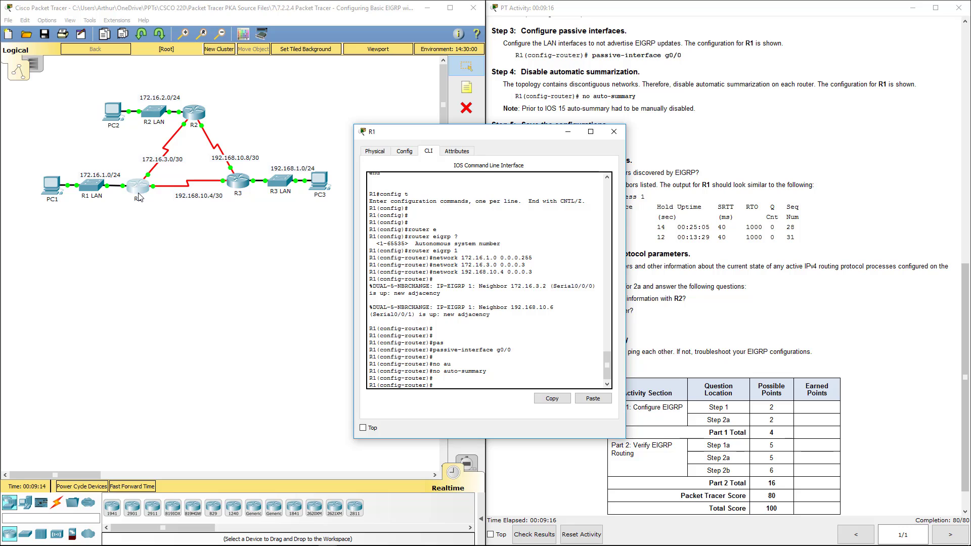
text(end)
key(Return)
key(Return)
key(Return)
key(Return)
key(Return)
key(Return)
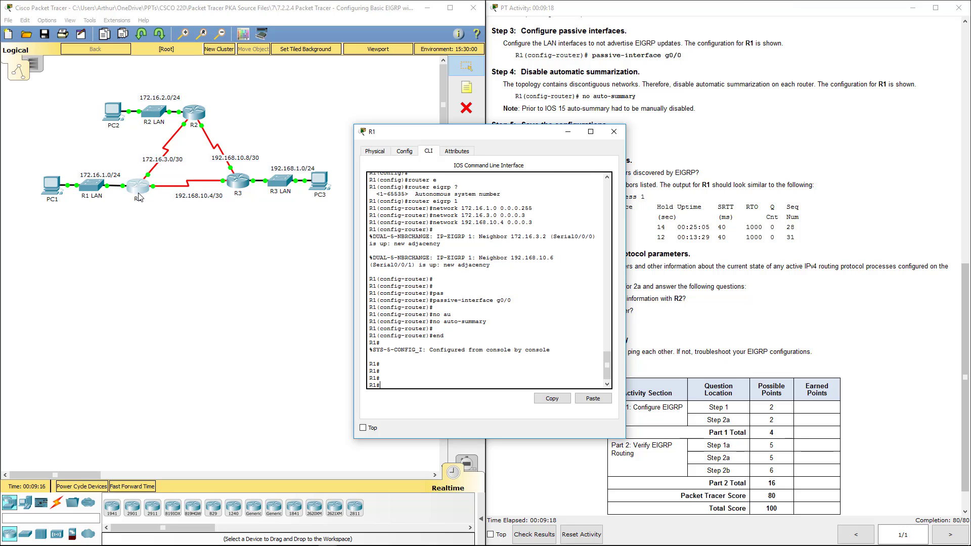
drag(510, 140, 358, 131)
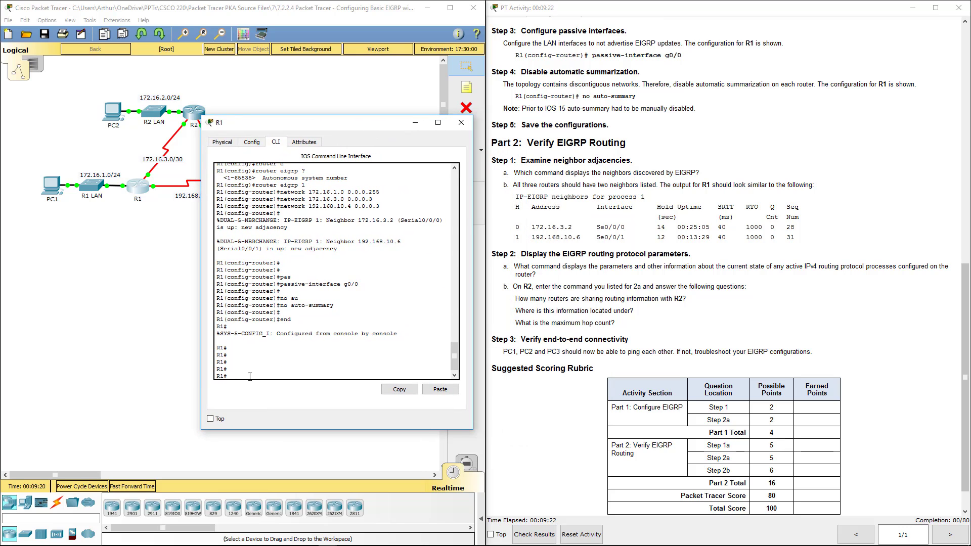
Step: Run show ip eigrp neighbors on R1, using ? to check the syntax
text(show ip eg)
key(Tab)
key(BackSpace)
text(i)
key(Tab)
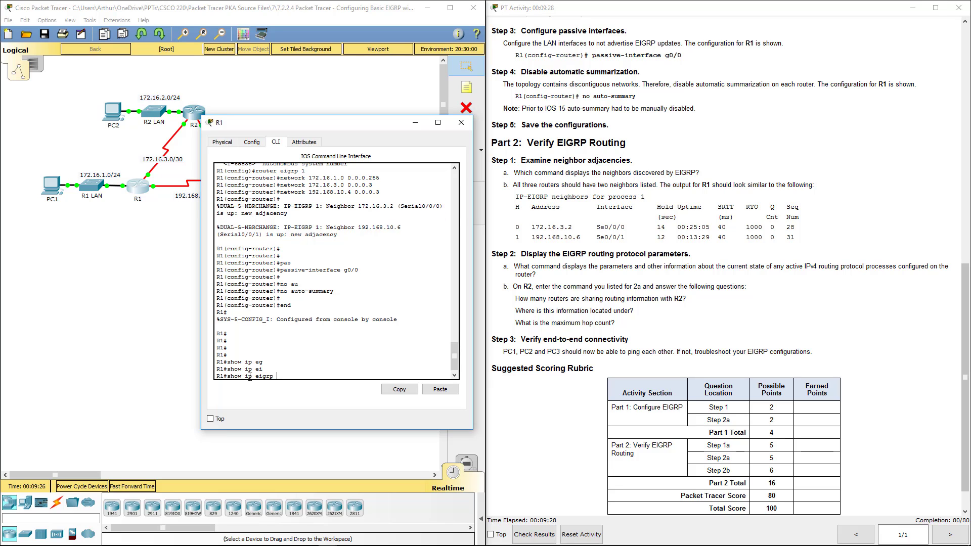
text(?)
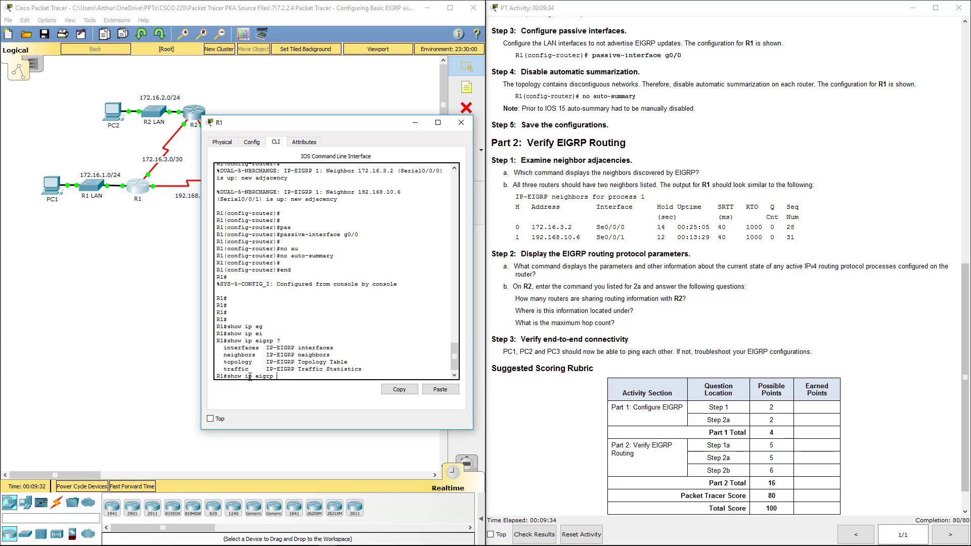
text(ne)
key(Tab)
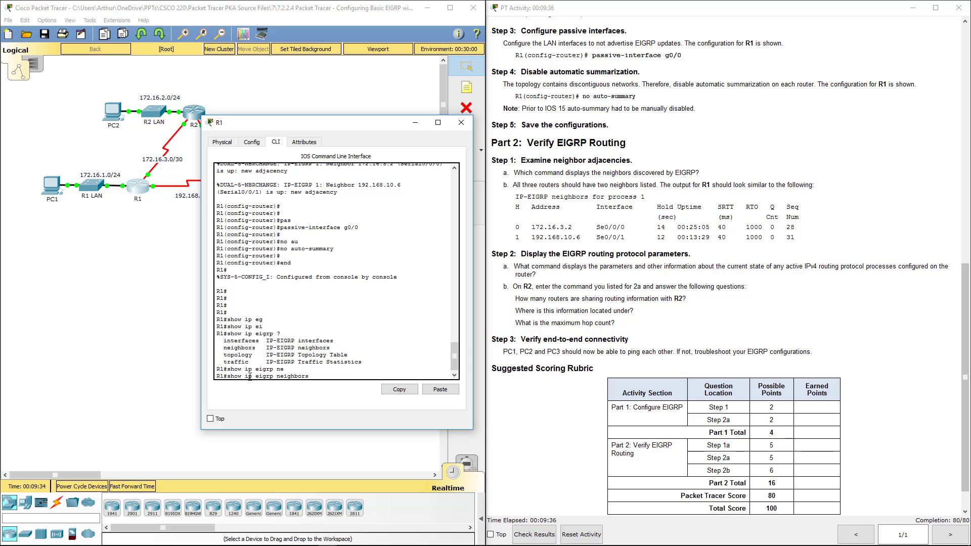
text(?)
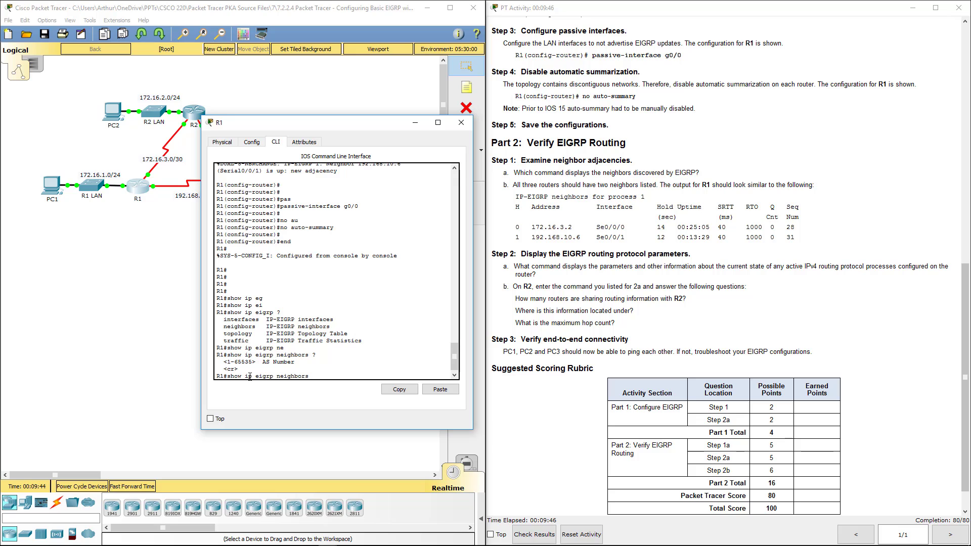
key(Return)
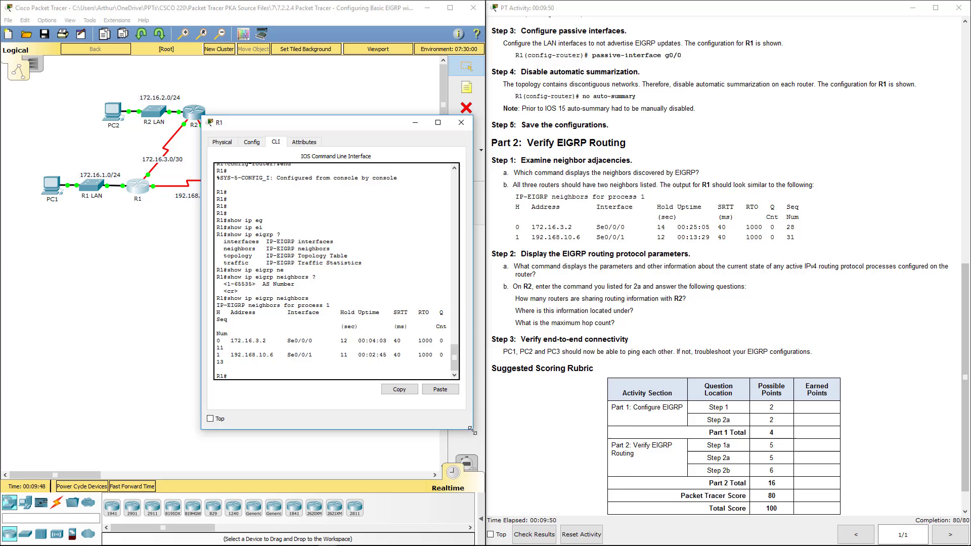
Step: Enlarge R1's console and highlight neighbors 172.16.3.2 (Se0/0/0) and 192.168.10.6 (Se0/0/1)
drag(472, 430, 641, 494)
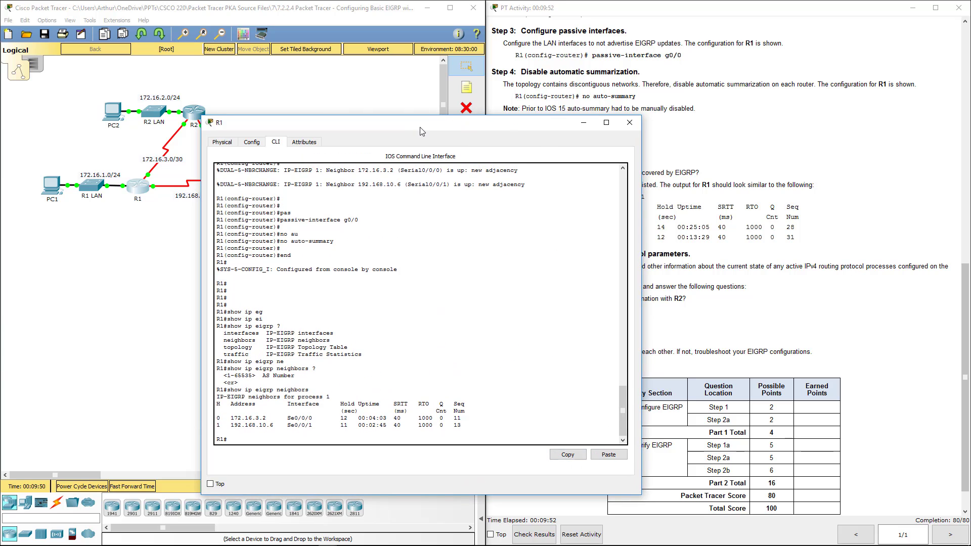
drag(420, 132, 296, 91)
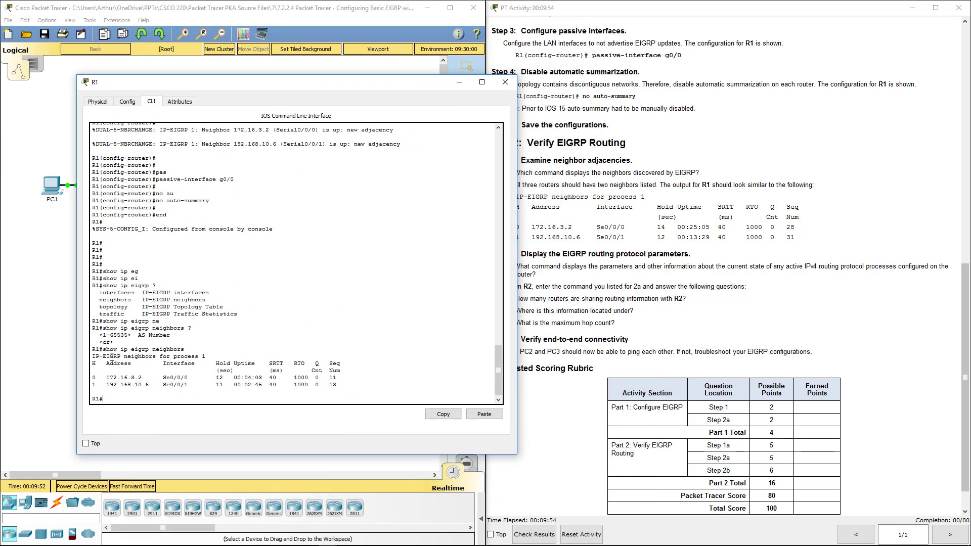
drag(103, 349, 188, 350)
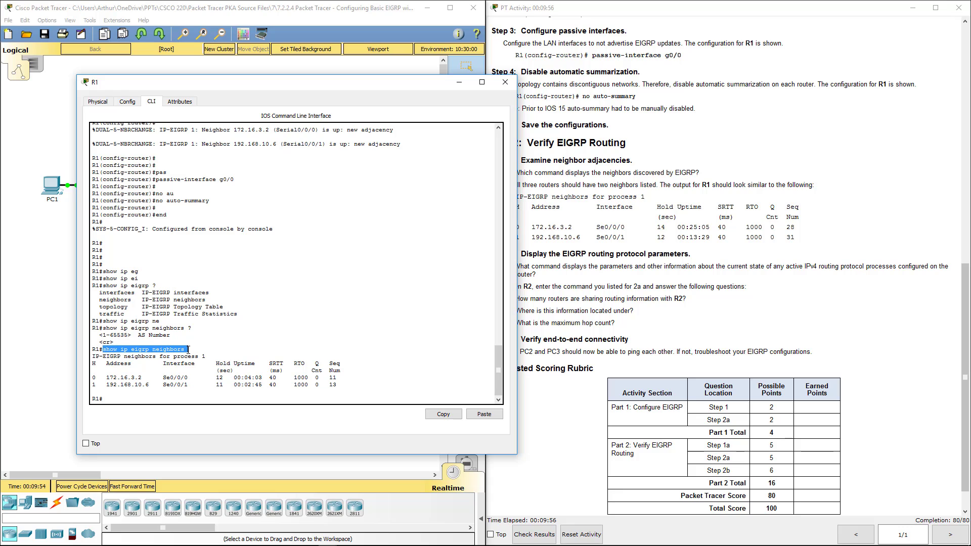
click(138, 363)
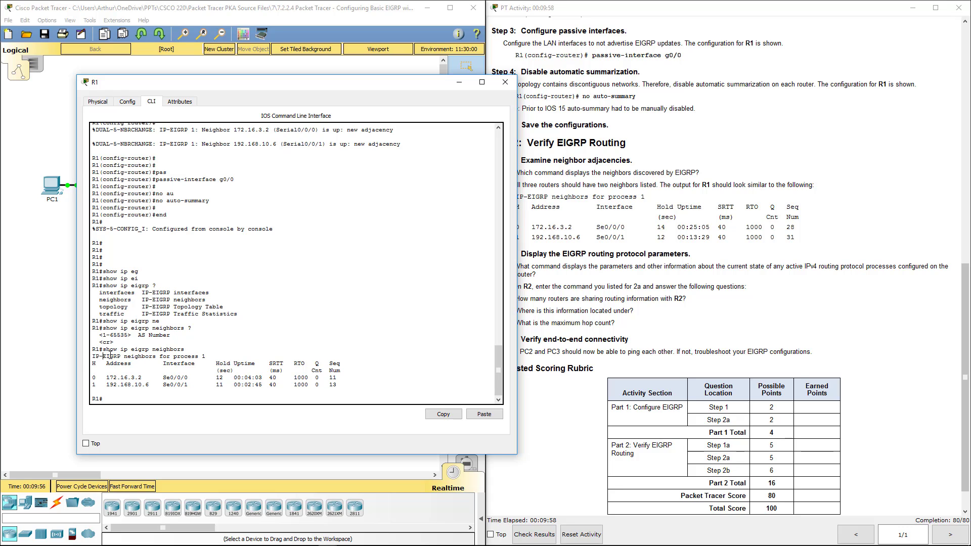
drag(103, 356, 205, 357)
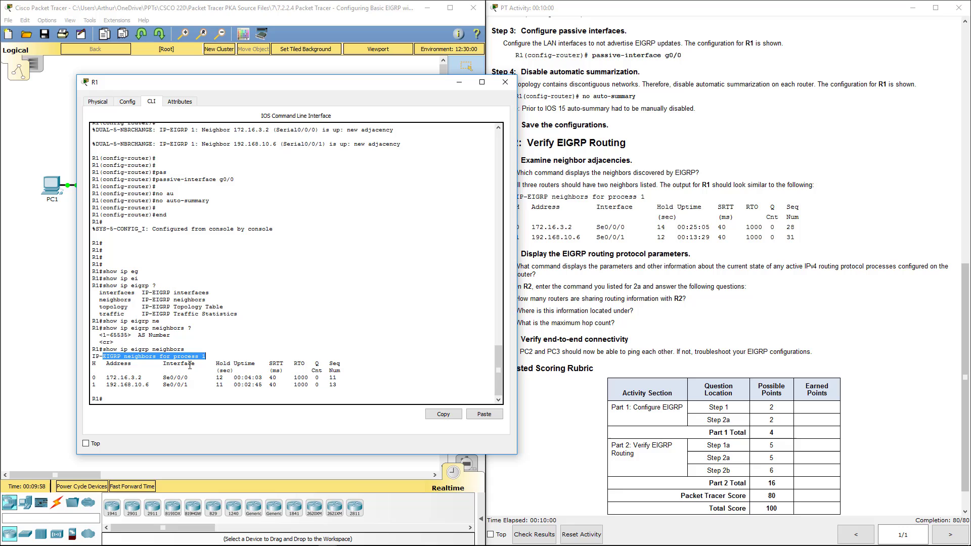
drag(107, 378, 338, 385)
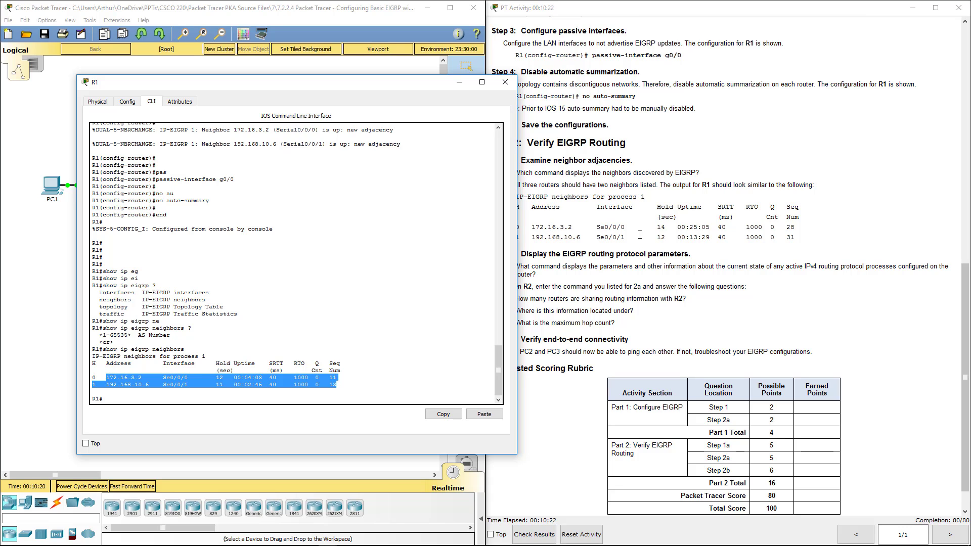
Step: Close R1's console and open R2's CLI beside the instructions
click(505, 82)
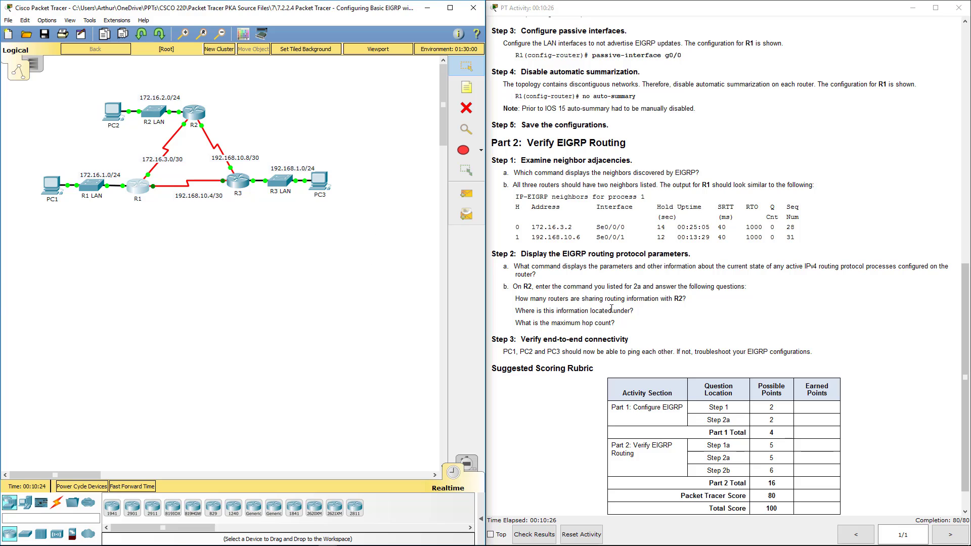
click(965, 376)
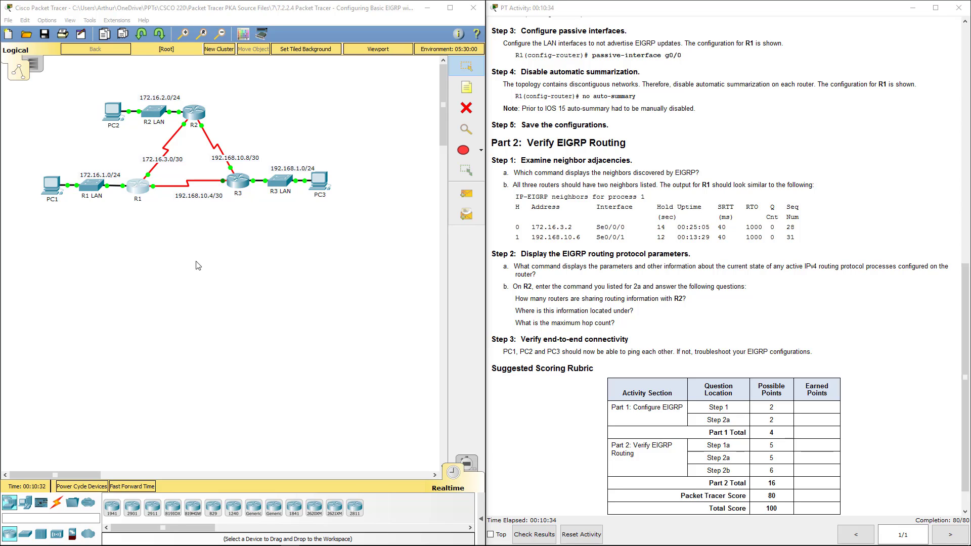
click(151, 274)
click(196, 120)
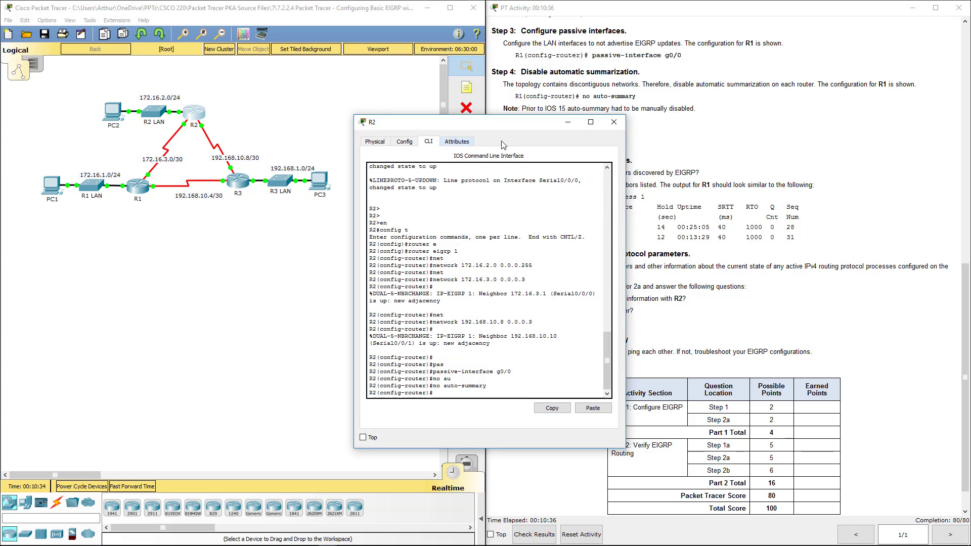
drag(516, 129, 321, 118)
Step: Leave configuration mode on R2 and run show ip eigrp neighbors
key(Return)
key(Return)
key(Return)
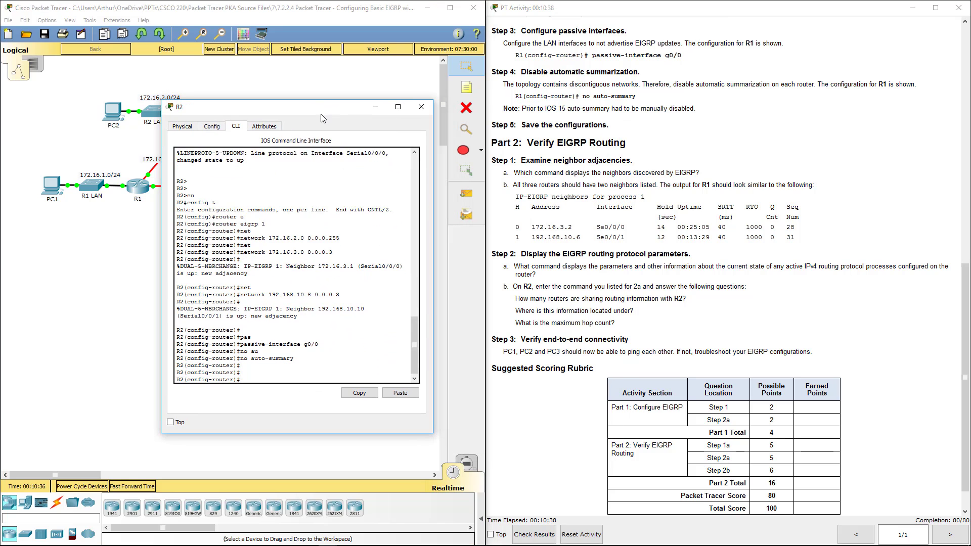
text(end)
key(Return)
key(Return)
key(Return)
key(Return)
key(Return)
key(Return)
key(Return)
key(Return)
key(Return)
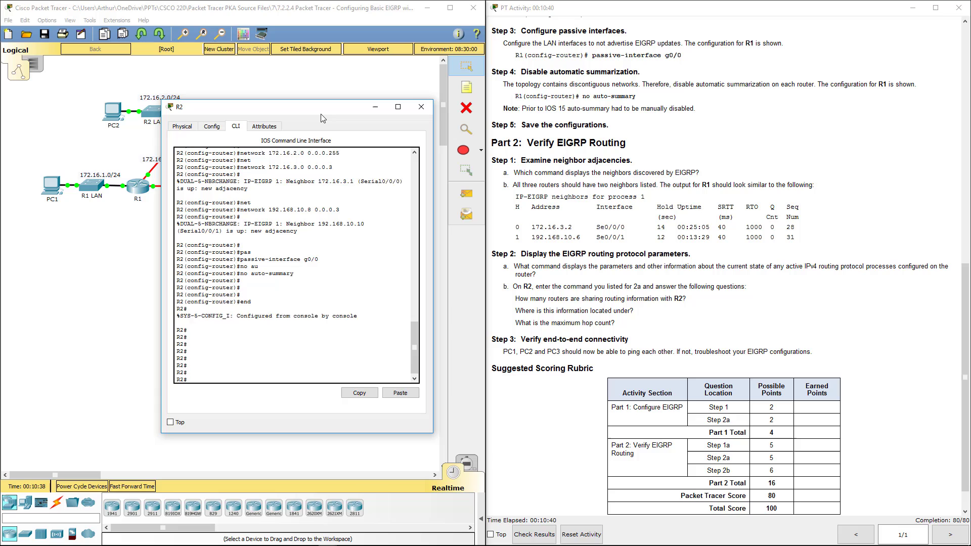
text(show ip ei)
key(Tab)
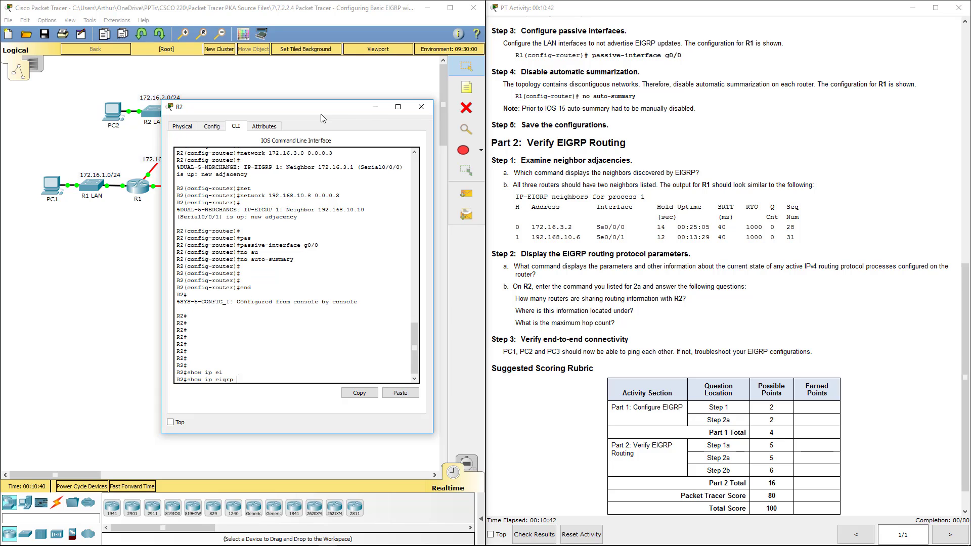
text(ne)
key(Tab)
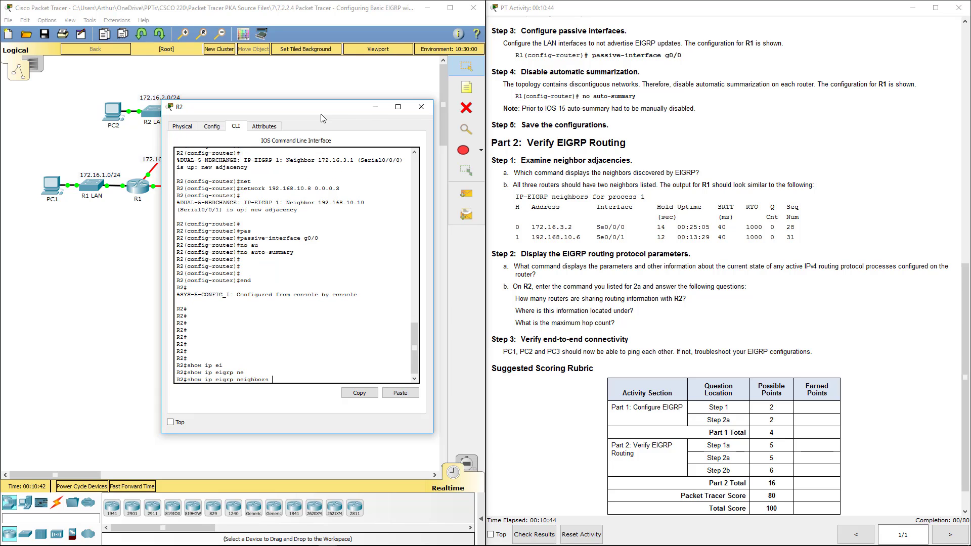
key(Return)
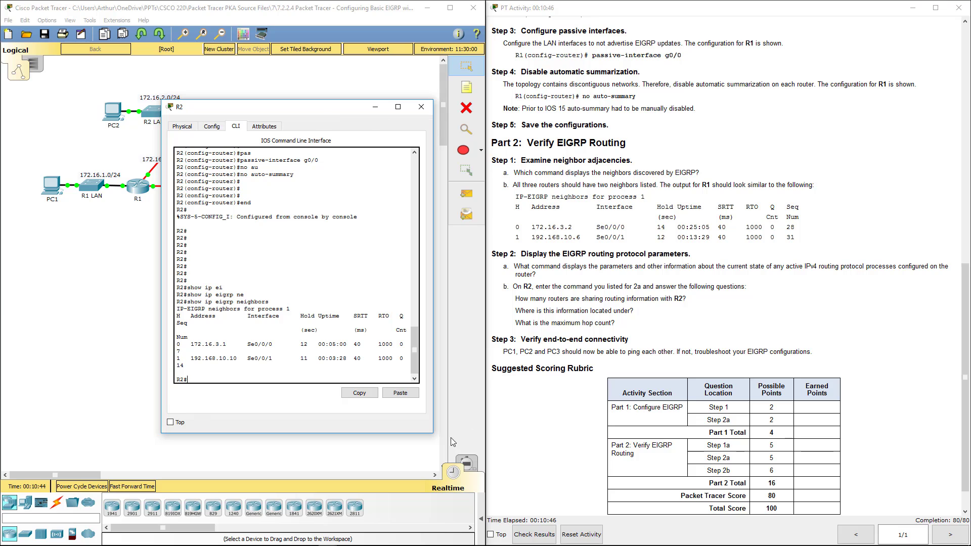
Step: Enlarge R2's console and highlight neighbors 172.16.3.1 and 192.168.10.10
drag(433, 433, 616, 440)
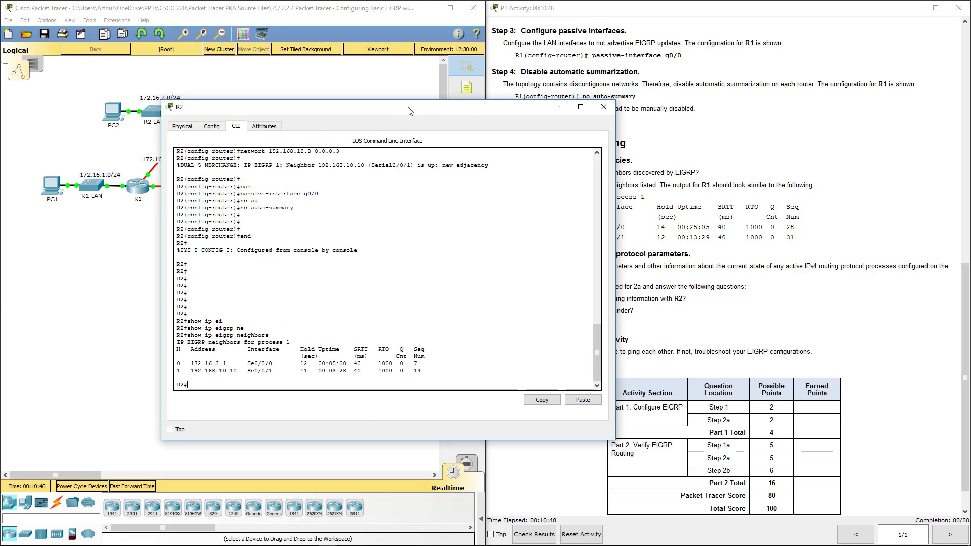
drag(409, 111, 280, 87)
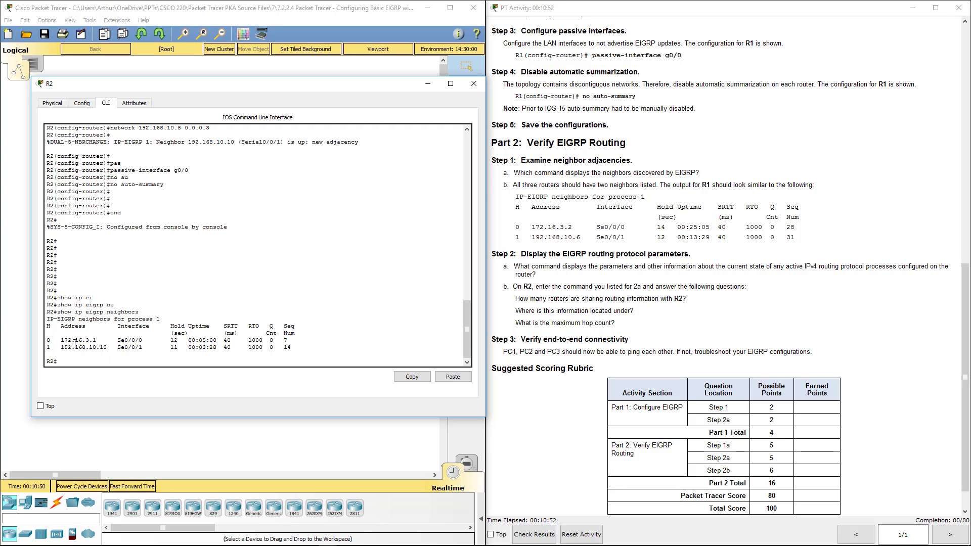
drag(75, 343, 109, 350)
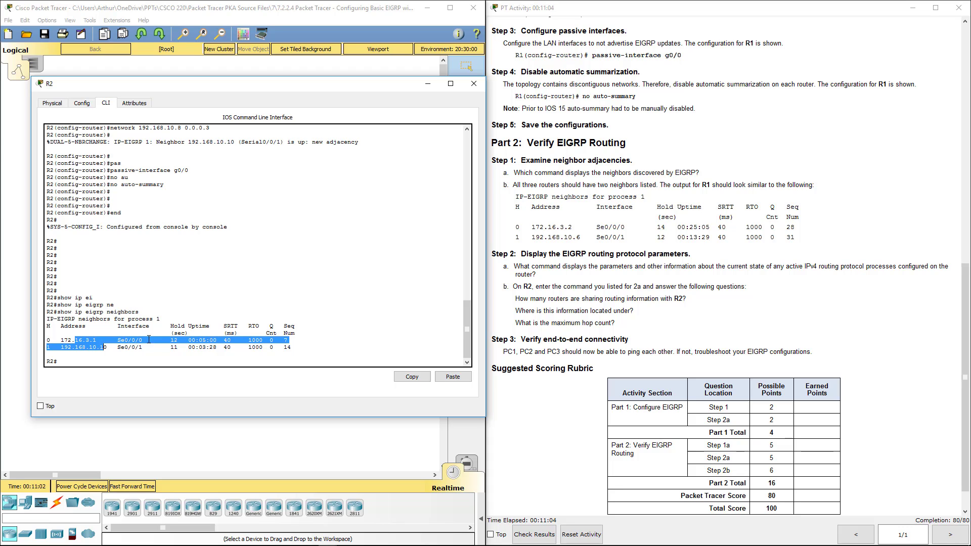
click(192, 310)
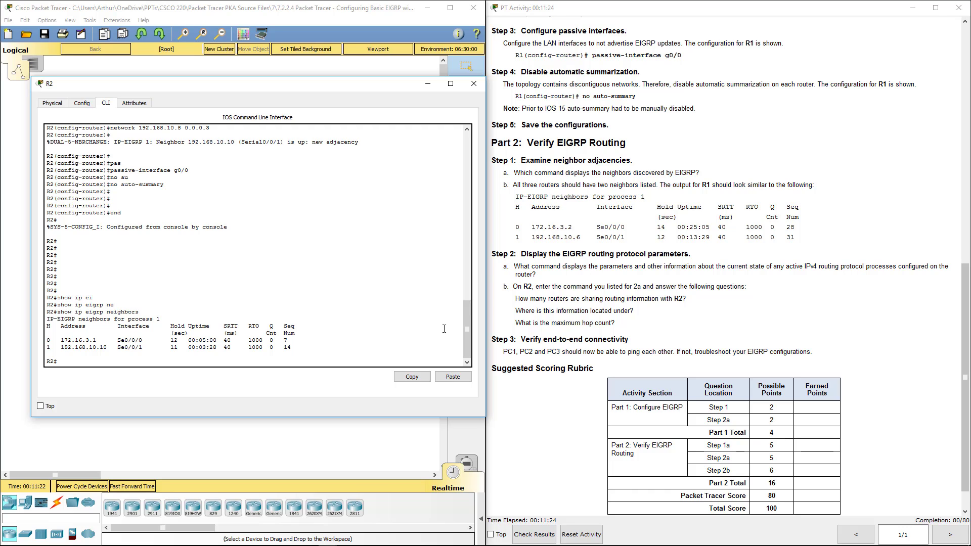
Step: Run show ip protocols on R2, page through the output, and enlarge the console
key(Return)
key(Return)
key(Return)
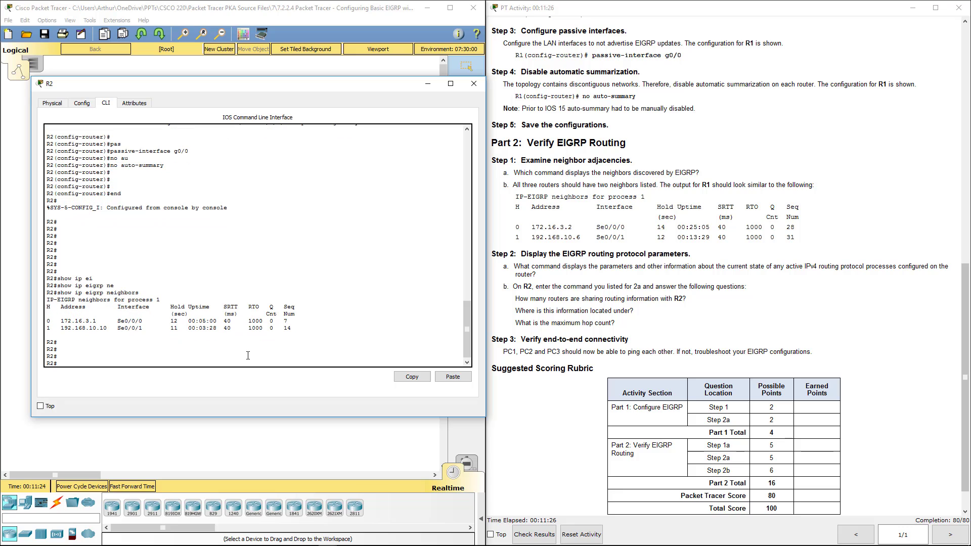
text(show ip pro)
key(Tab)
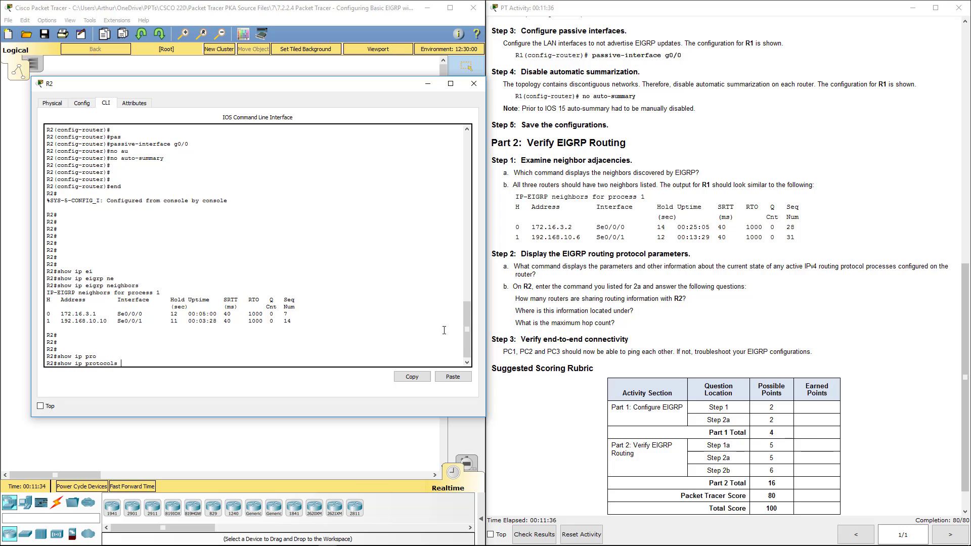
key(Return)
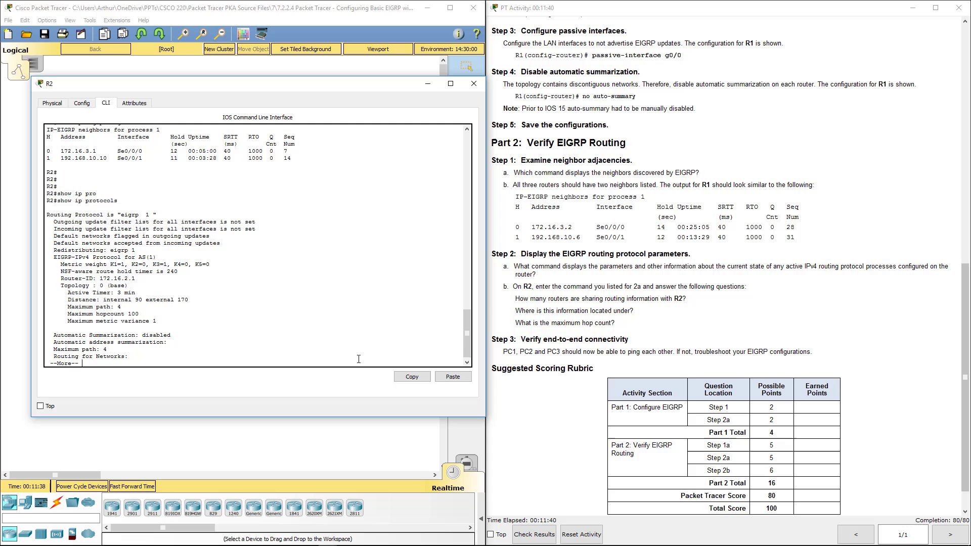
key(space)
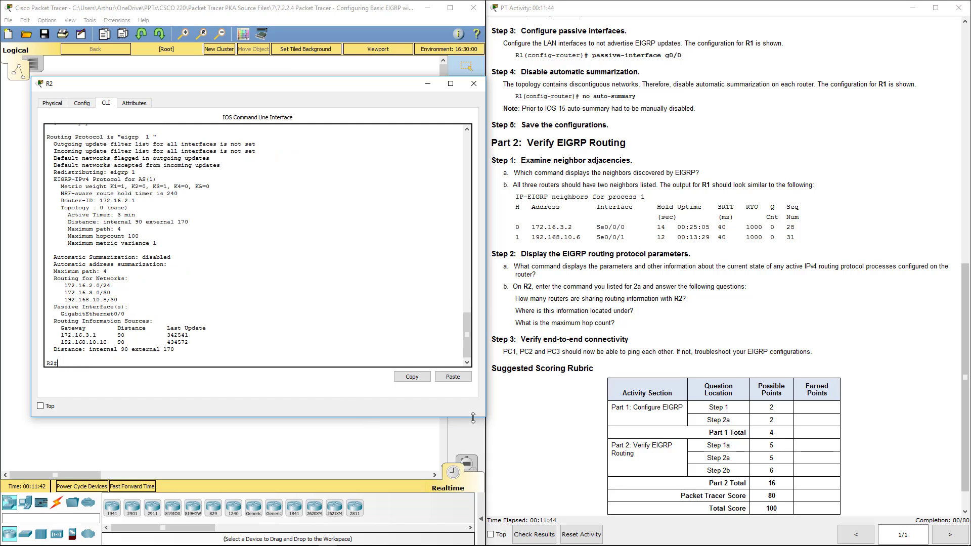
drag(475, 417, 475, 544)
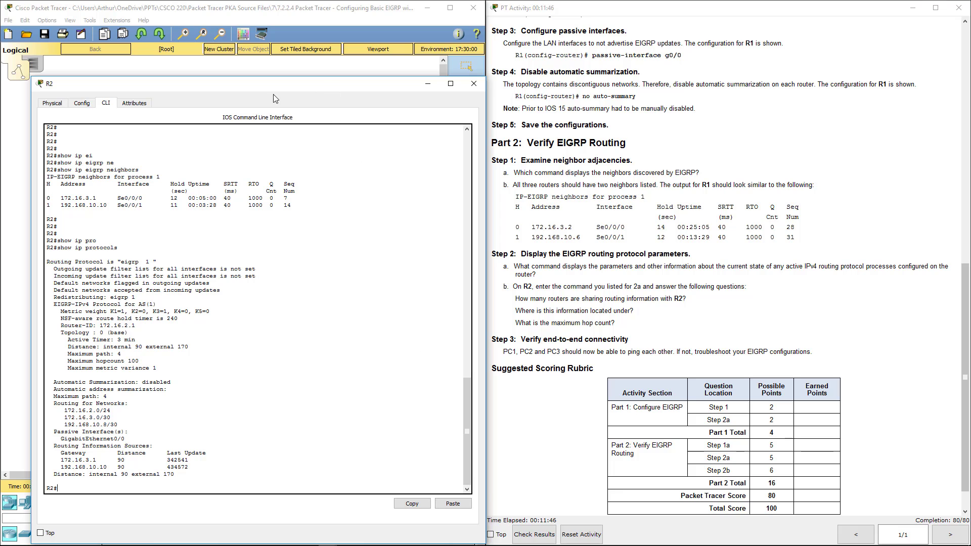
drag(283, 84, 278, 37)
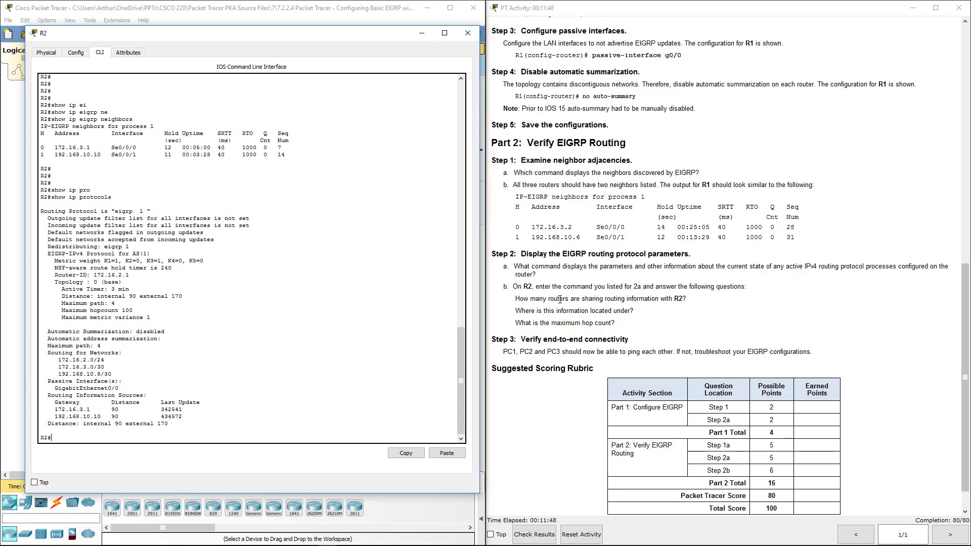
click(517, 284)
Step: Match the Step 2 questions to Routing Information Sources and Maximum hopcount 100, then close R2
drag(515, 284, 757, 289)
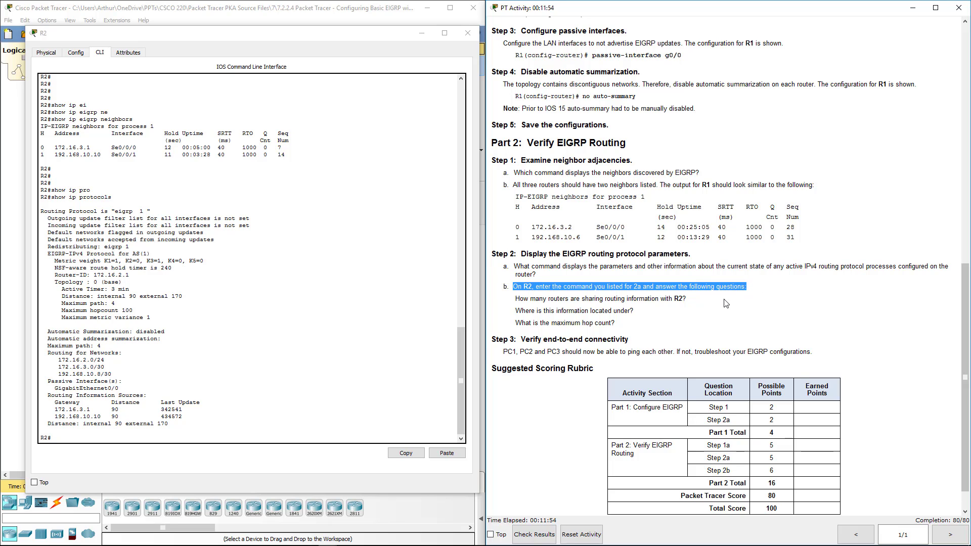
click(592, 307)
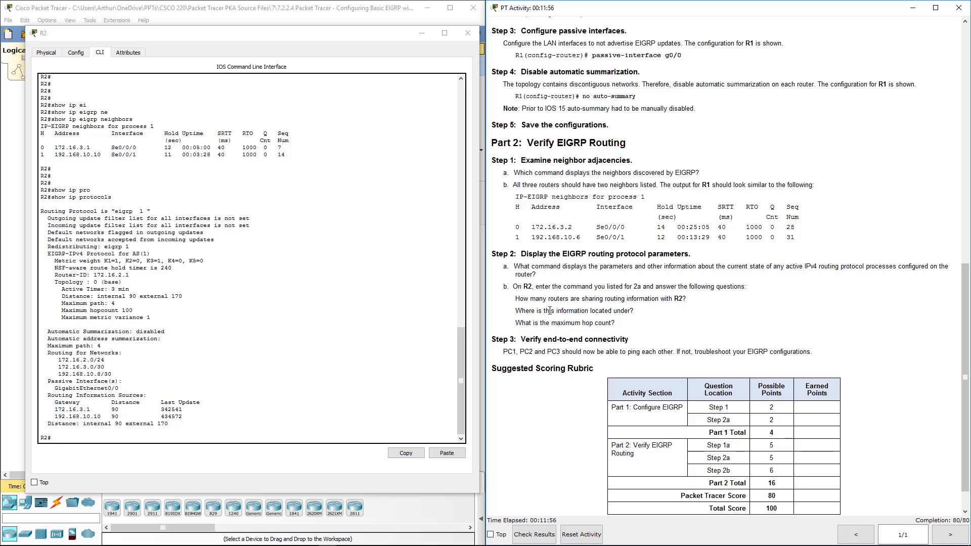
drag(517, 298, 719, 298)
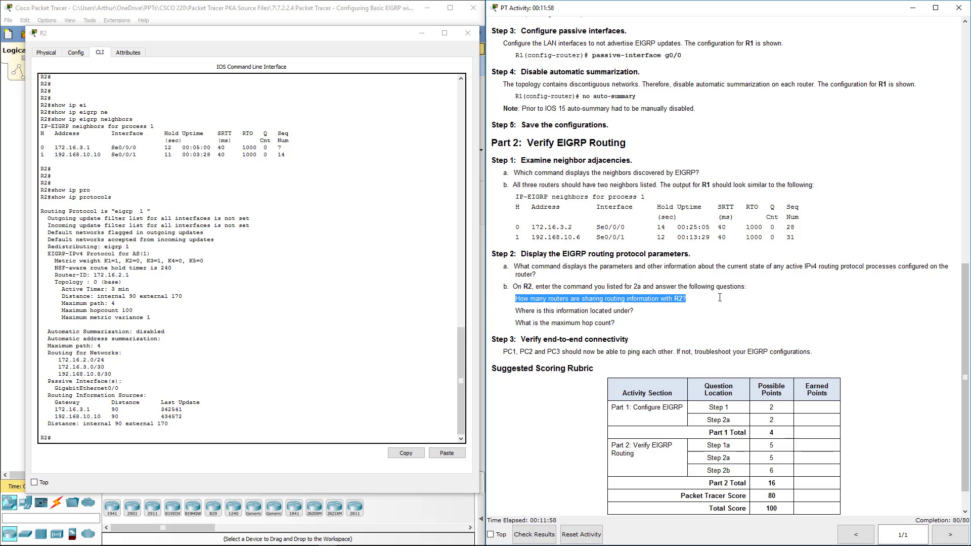
drag(529, 310, 638, 314)
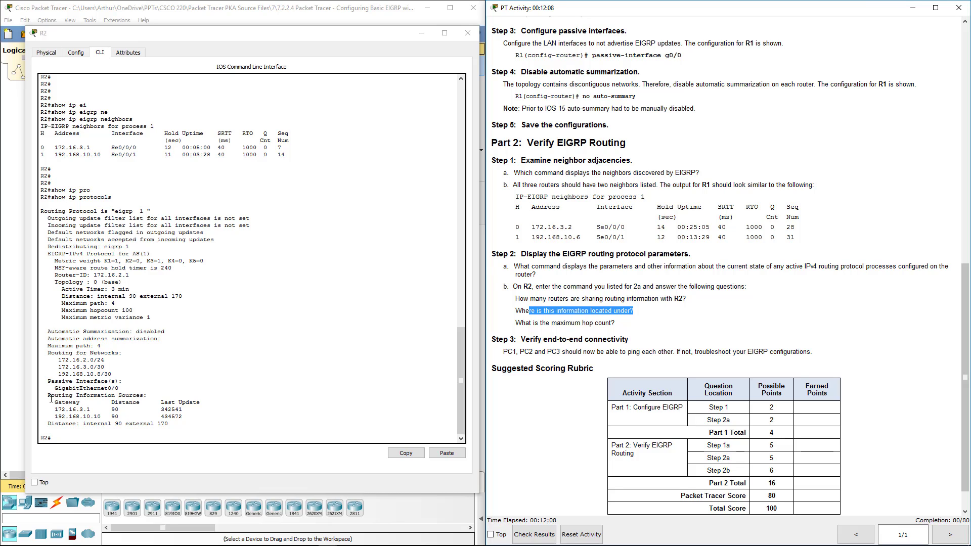
drag(48, 394, 150, 398)
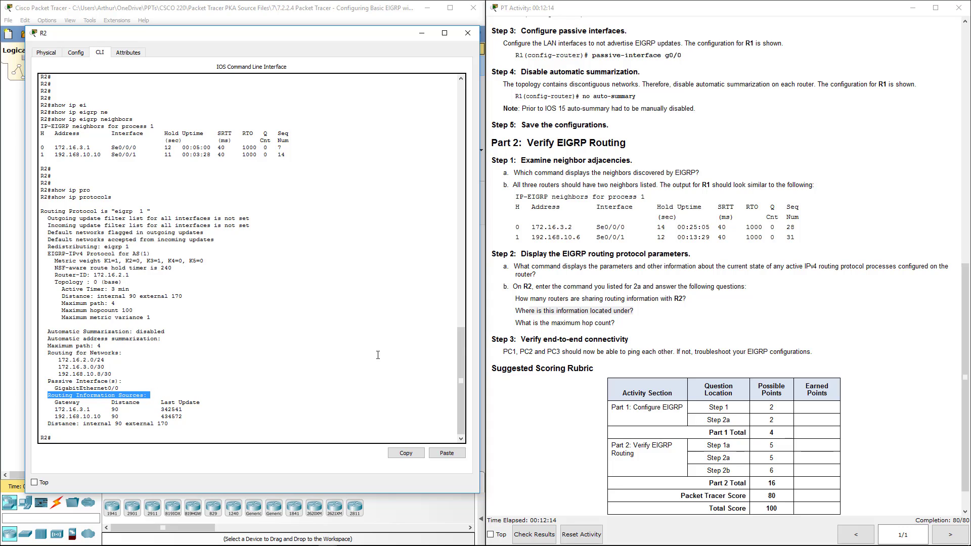
click(61, 310)
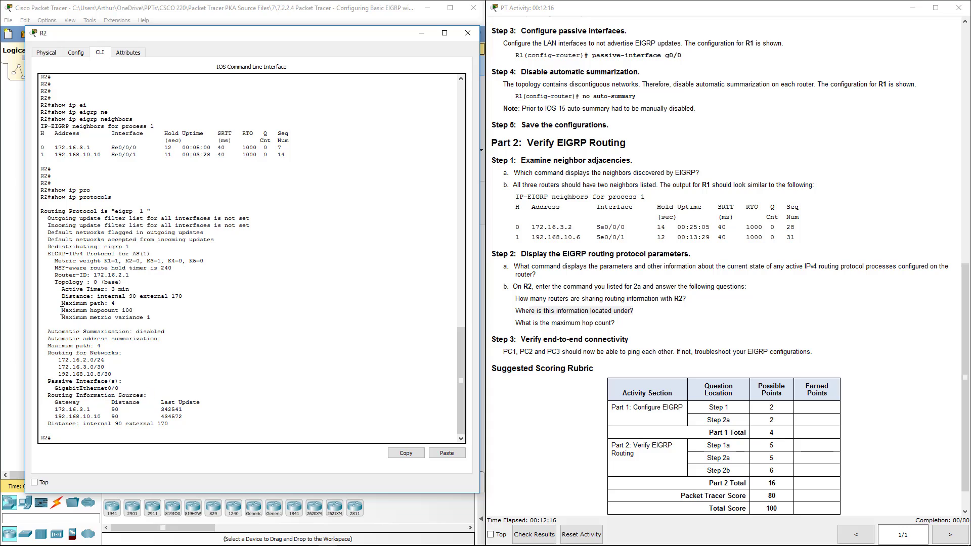
drag(62, 310, 168, 310)
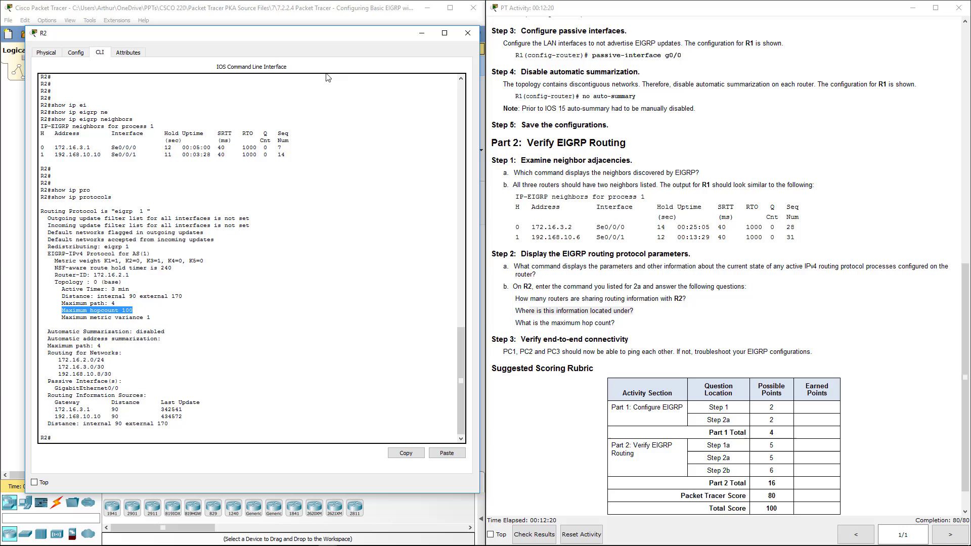
click(468, 32)
Step: Close R2's console and open PC1's Command Prompt
click(639, 328)
scroll(639, 327, down, 1)
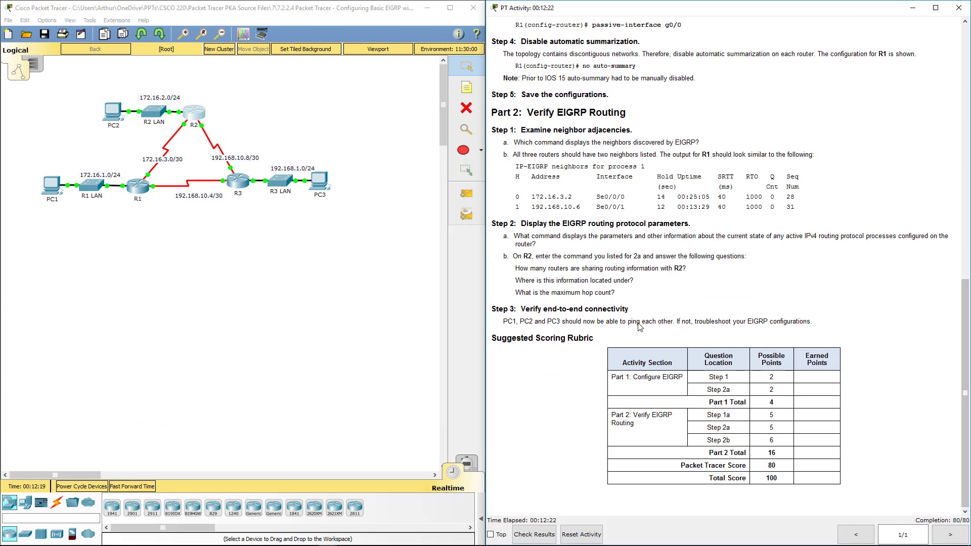
double_click(507, 323)
scroll(718, 317, up, 16)
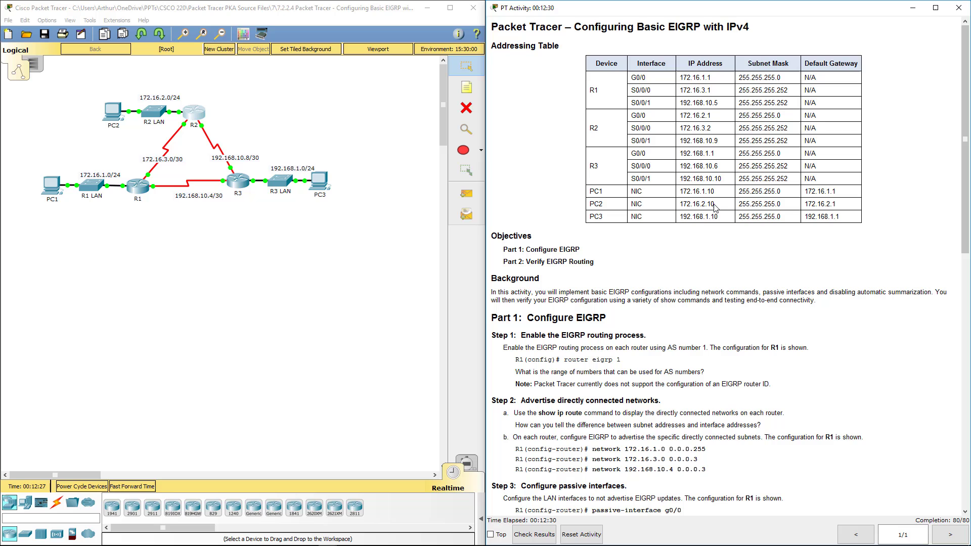
click(48, 191)
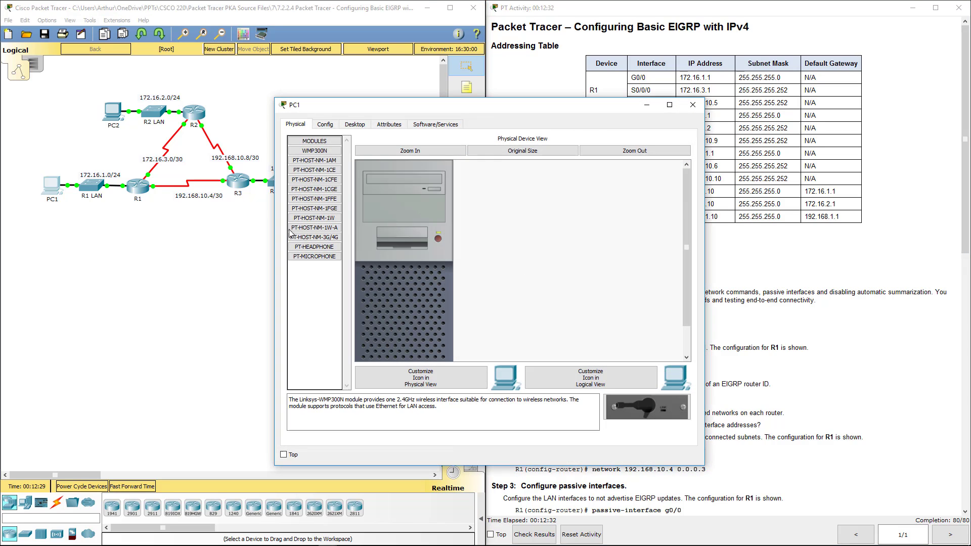
click(354, 124)
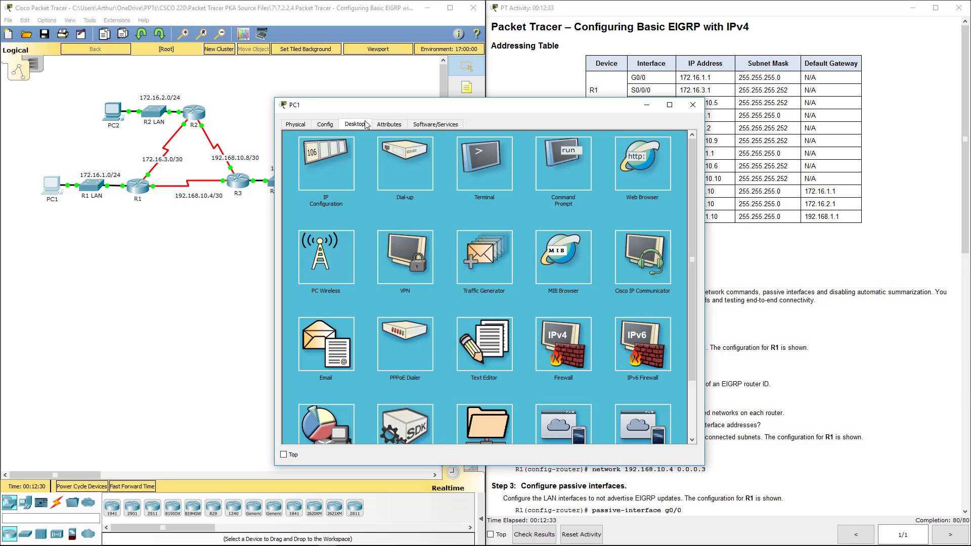
click(541, 173)
drag(571, 106, 337, 170)
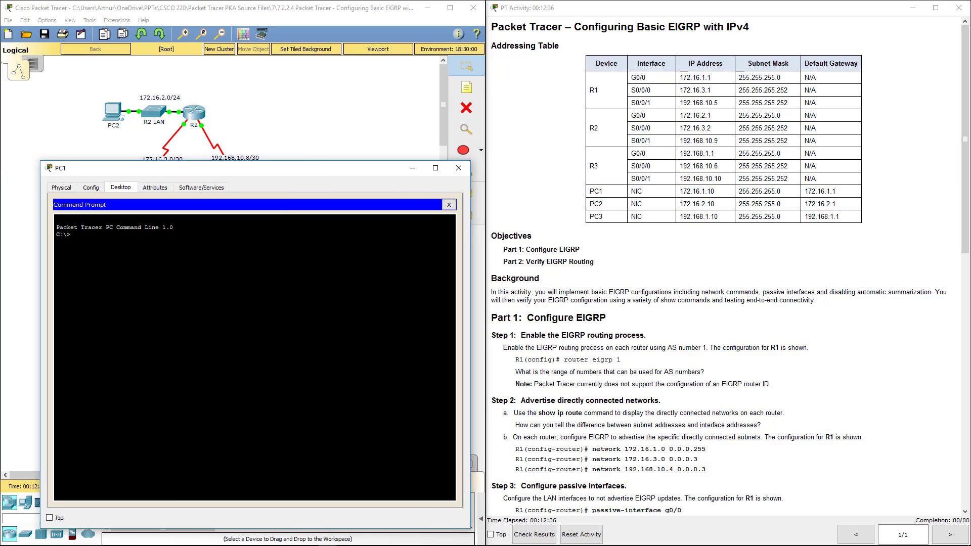
Step: Ping 172.16.2.10 and 192.168.1.10 from PC1
text(ping 172.16.2.10)
key(Return)
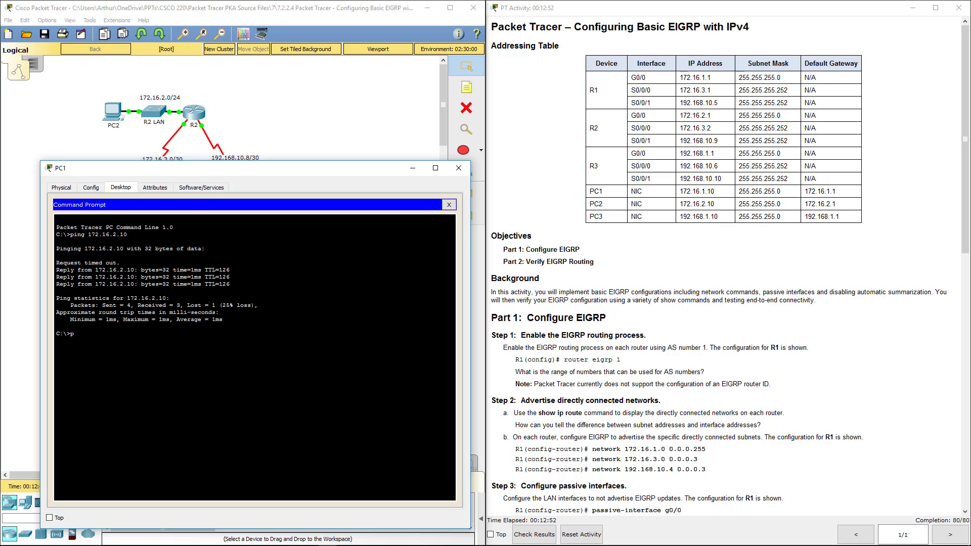
text(ing 192.168.1.10)
key(Return)
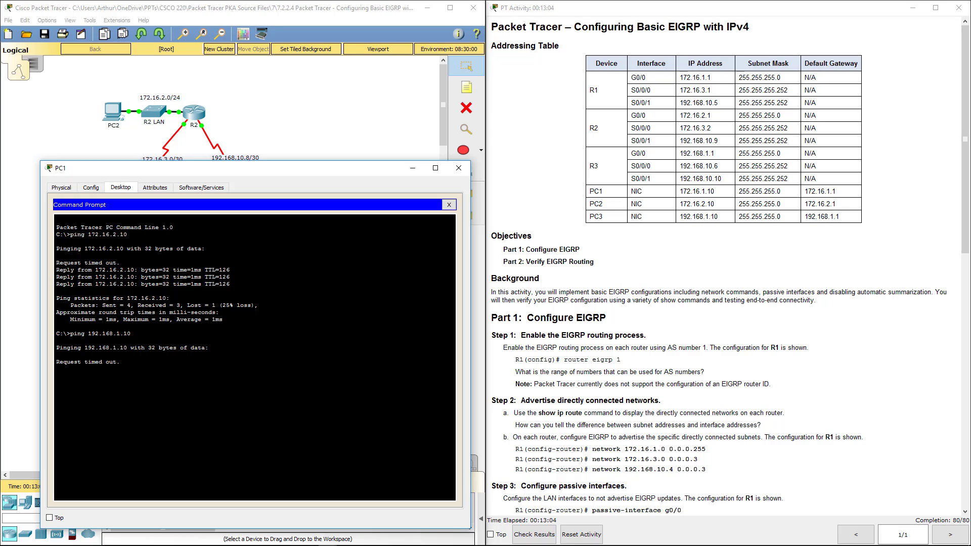
Step: Close PC1's window and display the Activity Results showing 15/15 items and 80/80
click(459, 173)
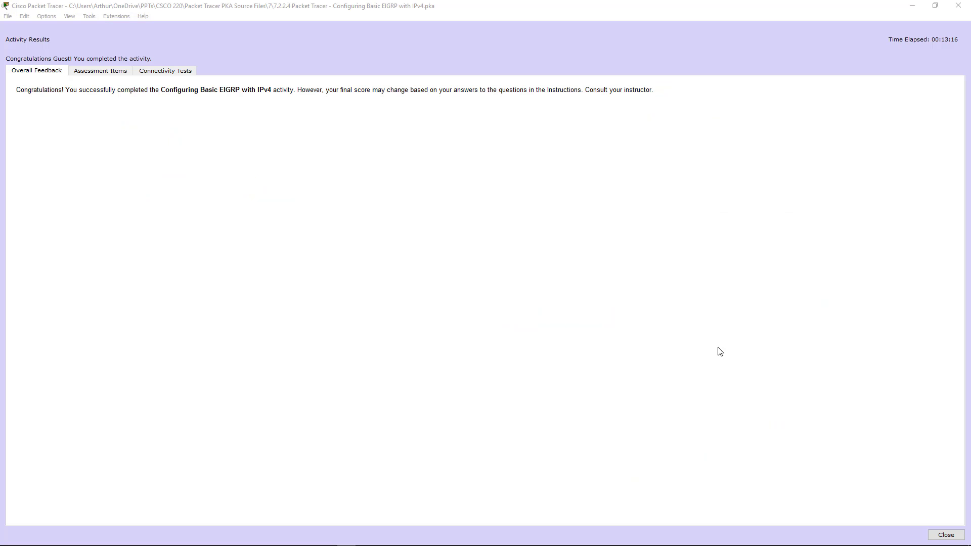
click(107, 75)
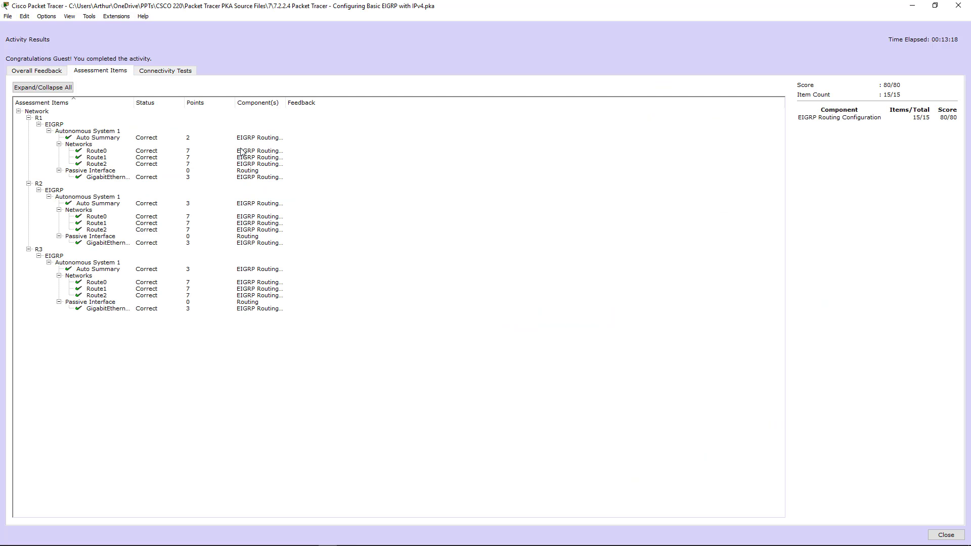